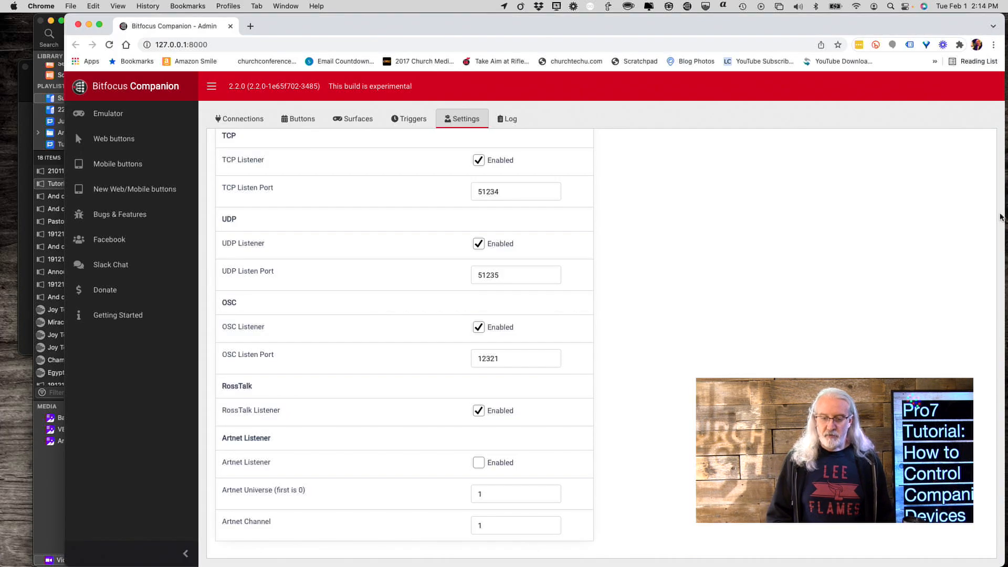
Step: Open bitfocus.io in a new browser tab and accept its cookie and privacy policy
{"action": "left_click", "coordinate": [1001, 216]}
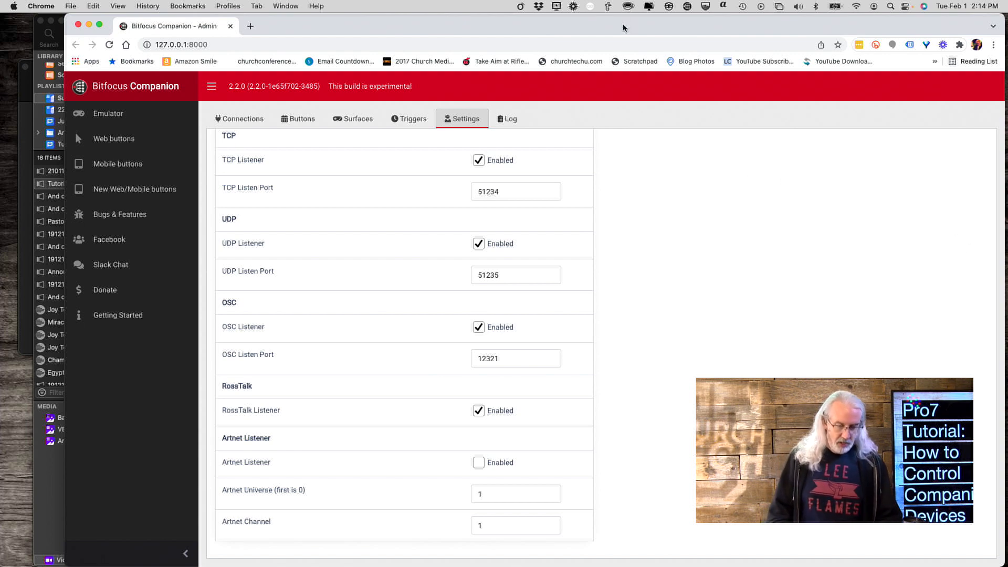
{"action": "key", "text": "super+t"}
{"action": "type", "text": "j"}
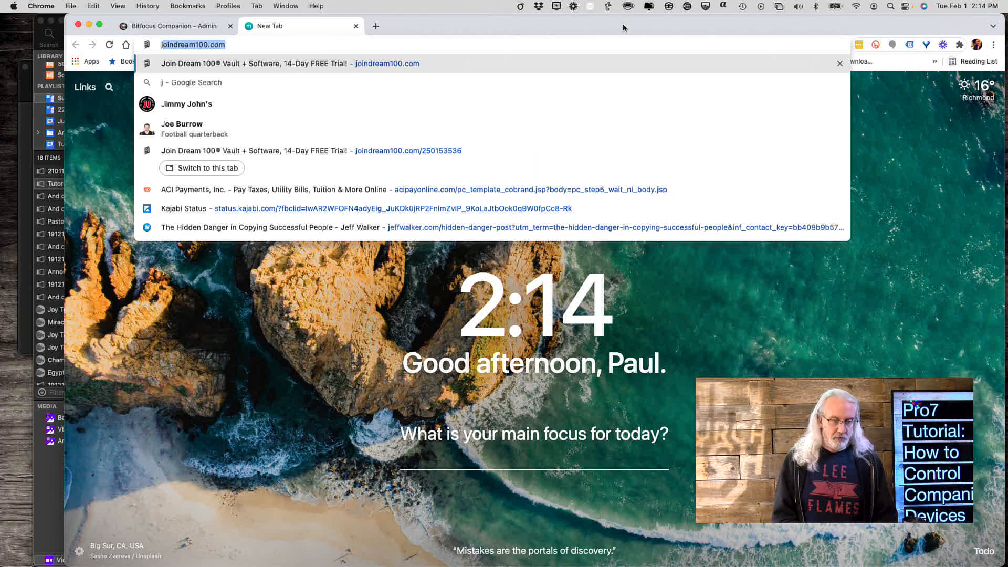
{"action": "key", "text": "BackSpace"}
{"action": "type", "text": "bit"}
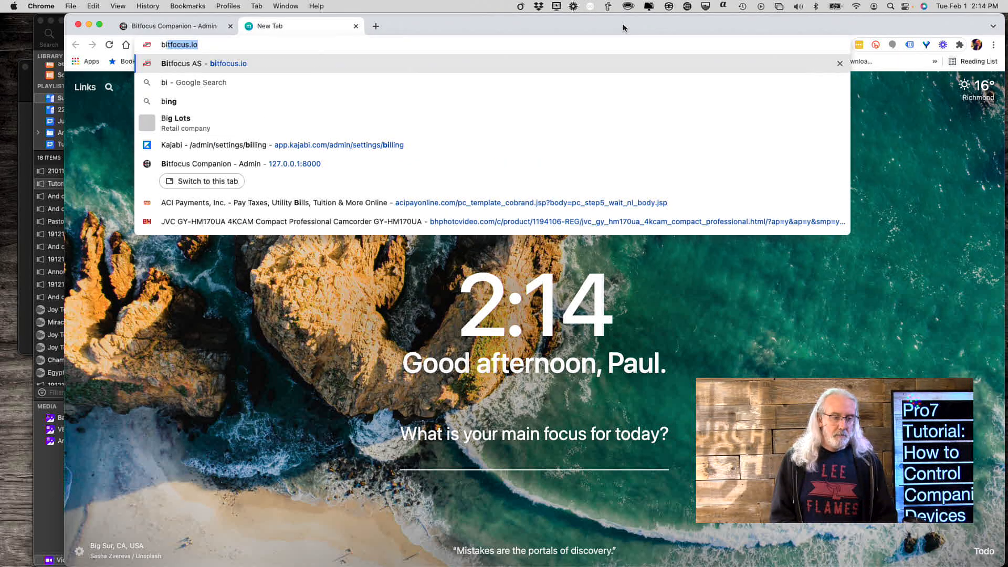
{"action": "type", "text": "focus.io"}
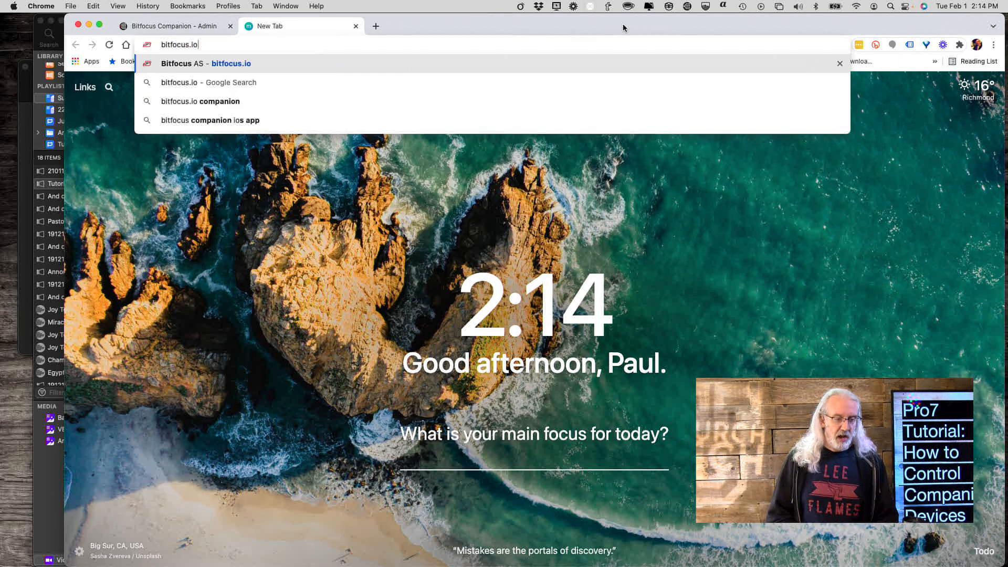
{"action": "key", "text": "Return"}
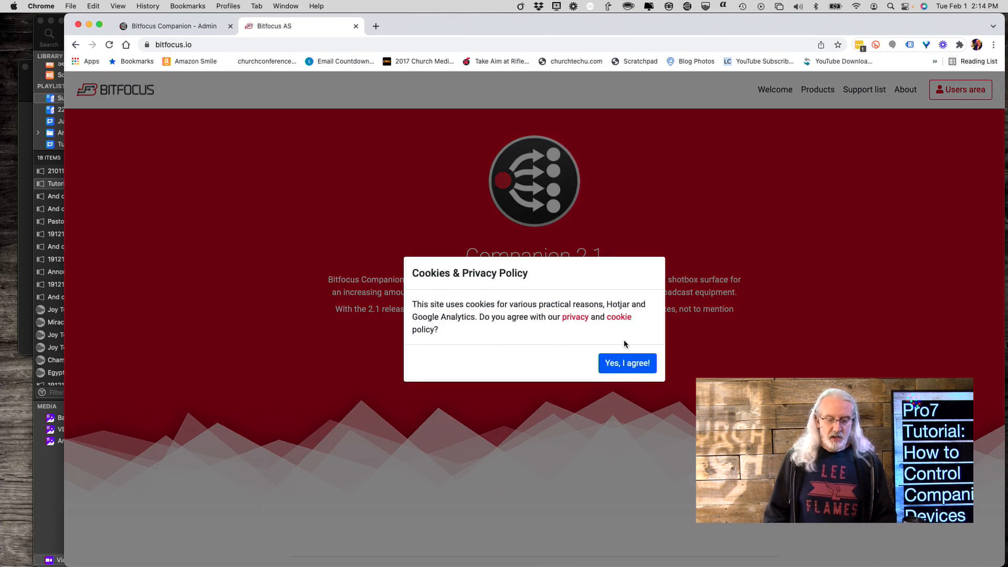
{"action": "left_click", "coordinate": [625, 362]}
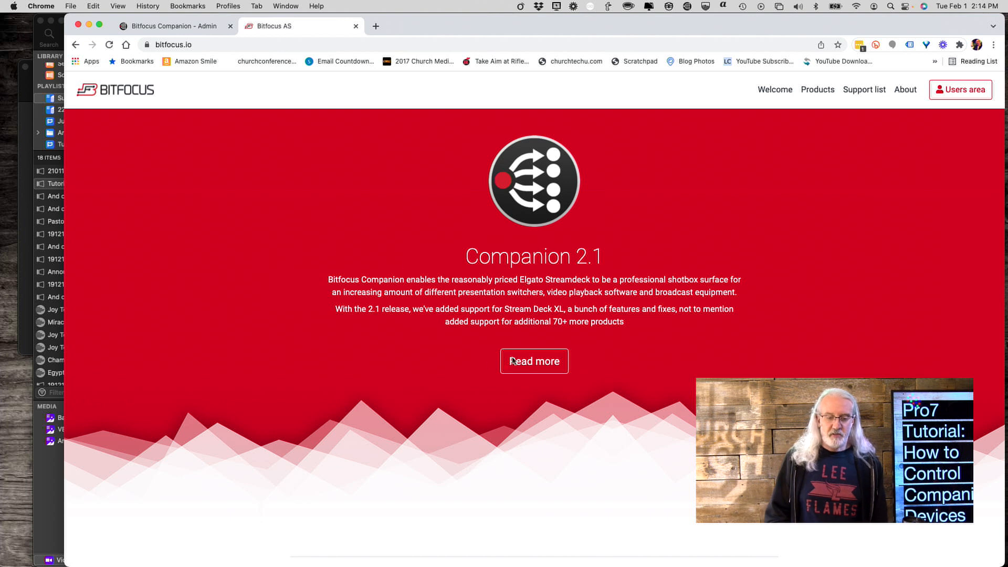
Step: Return to the Companion admin page and review the configured connections and the connected surfaces
{"action": "left_click", "coordinate": [178, 28]}
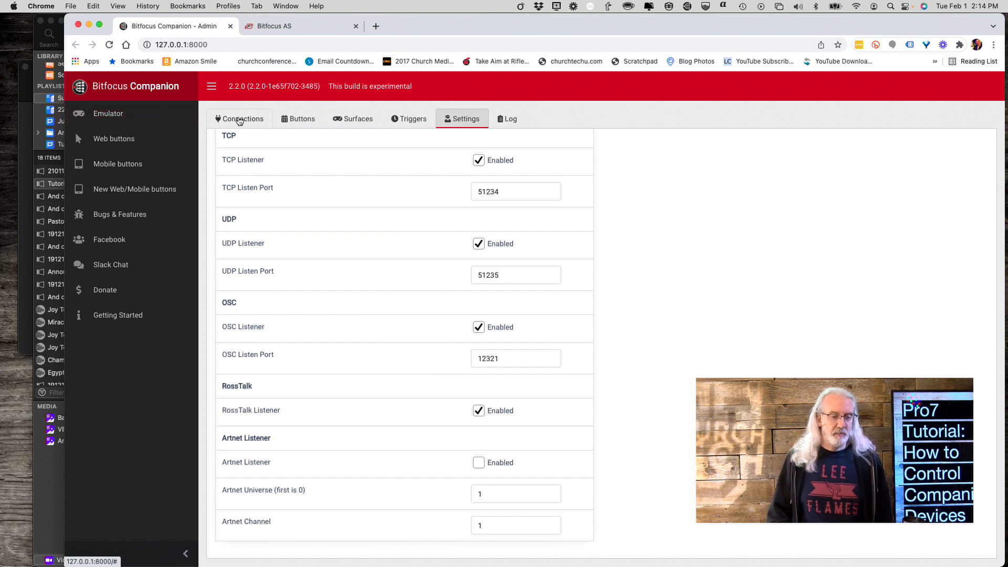
{"action": "left_click", "coordinate": [239, 120]}
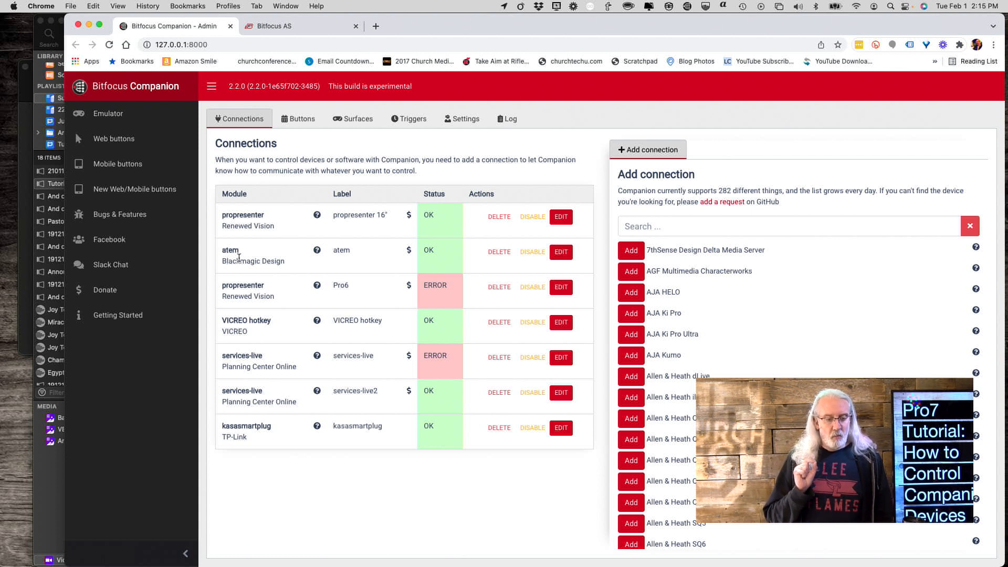
{"action": "left_click", "coordinate": [352, 123]}
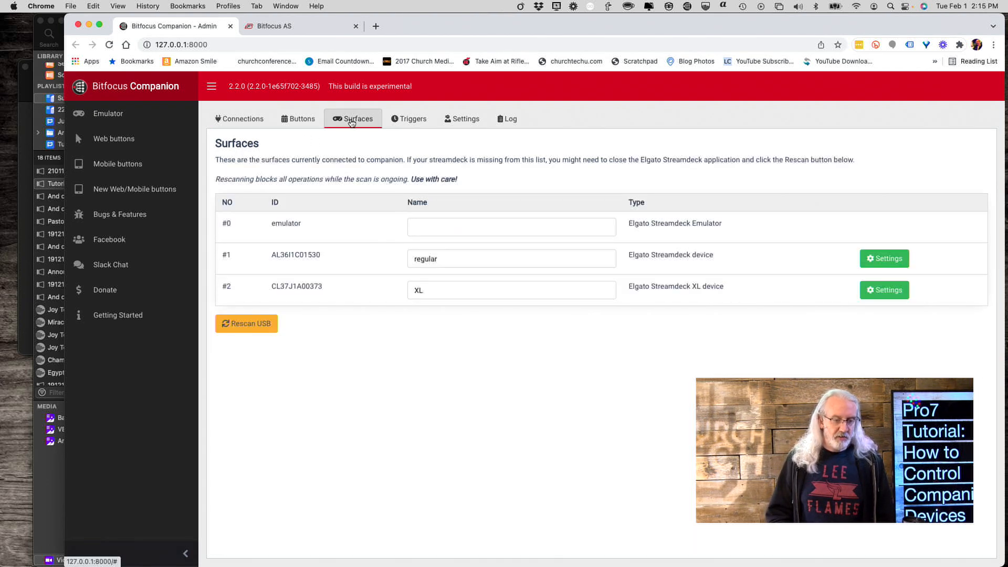
Step: Look through the Stream Deck button layouts on pages 3, 2 and 1, and go back to page 2
{"action": "left_click", "coordinate": [296, 121]}
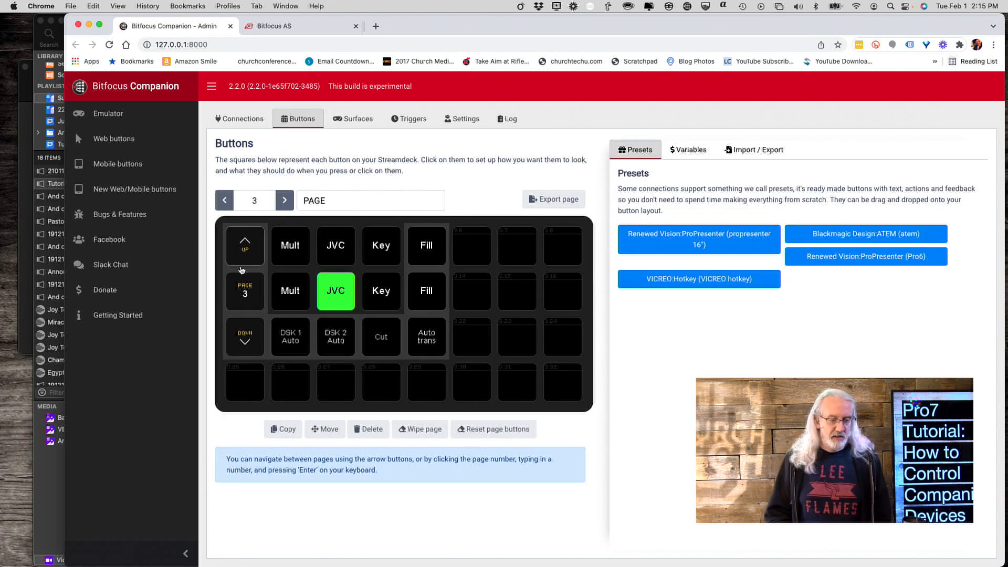
{"action": "left_click", "coordinate": [227, 200]}
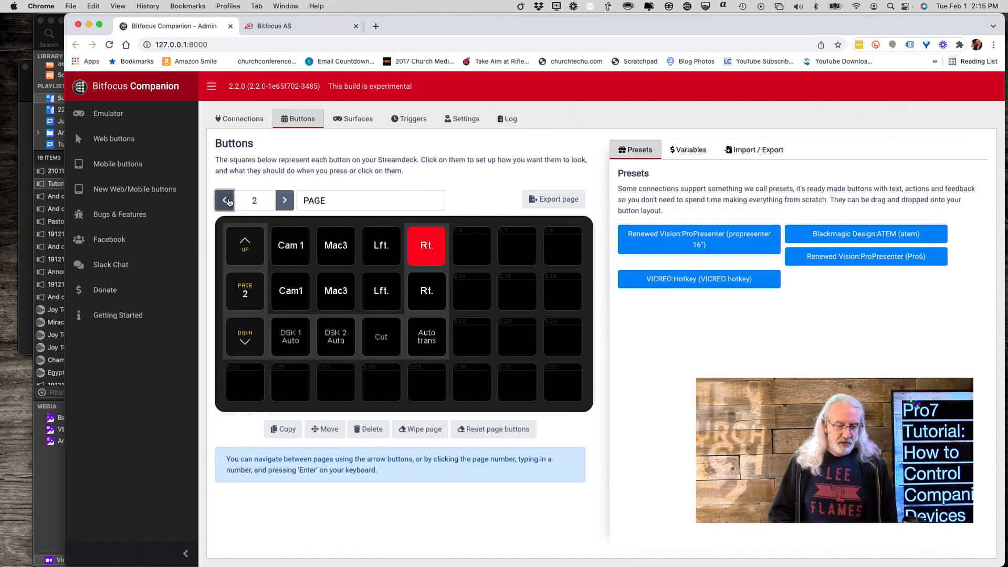
{"action": "left_click", "coordinate": [228, 202]}
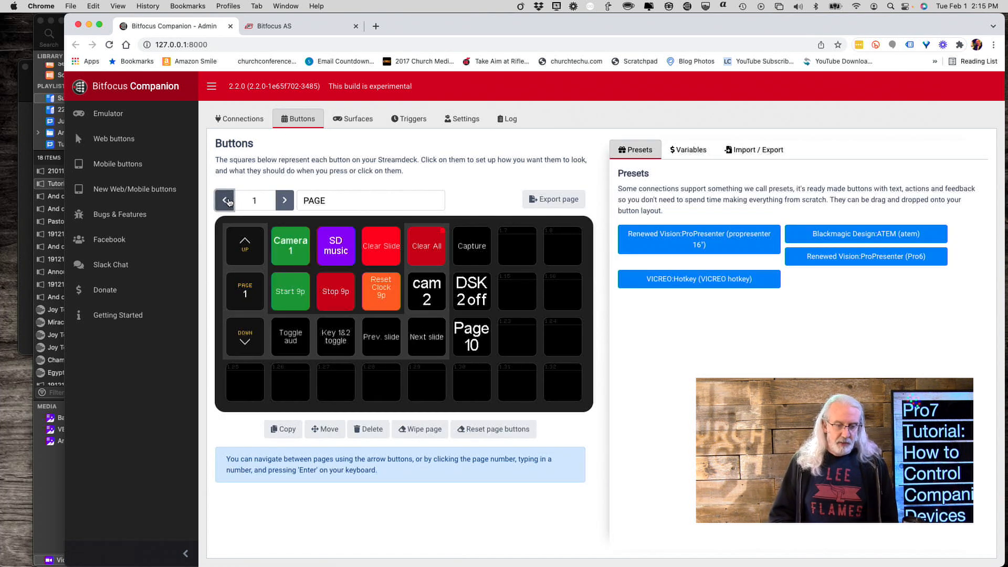
{"action": "left_click", "coordinate": [287, 205]}
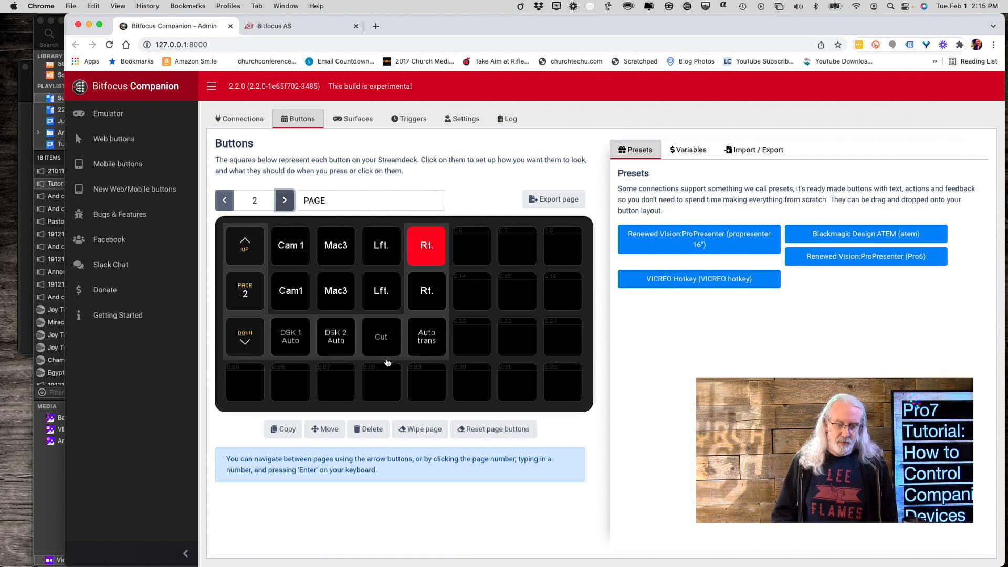
Step: Go directly to button page 10 by entering its page number
{"action": "double_click", "coordinate": [256, 200]}
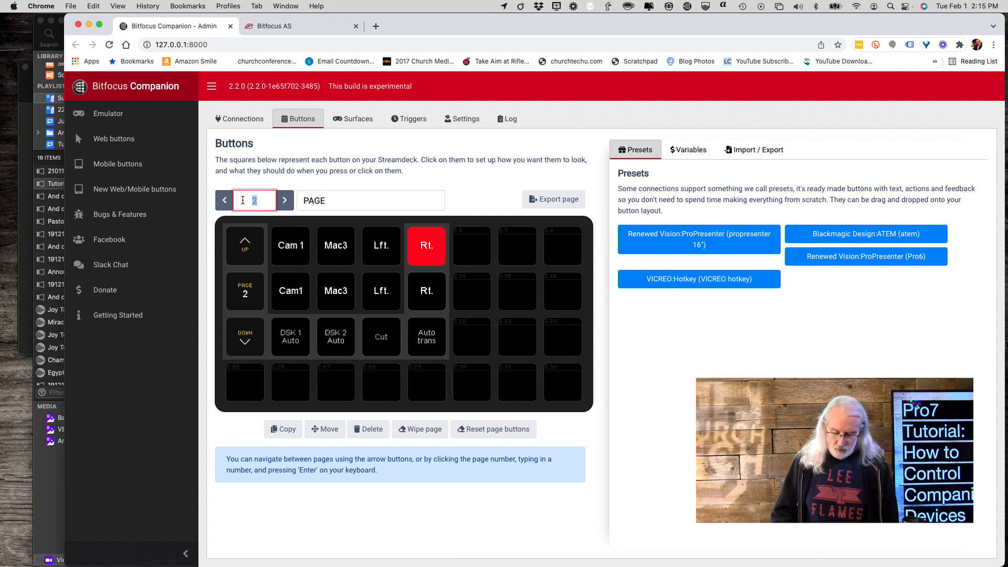
{"action": "type", "text": "1"}
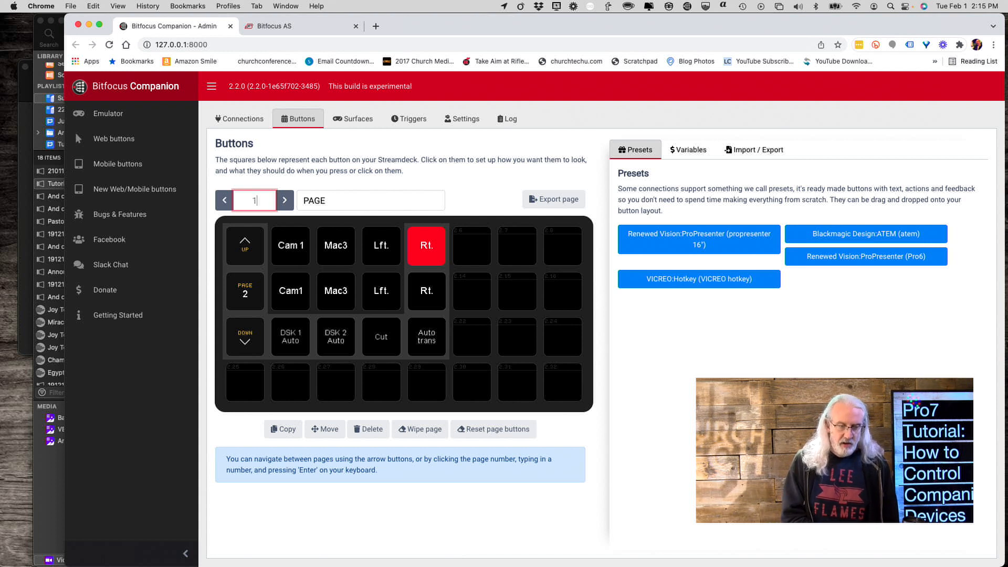
{"action": "type", "text": "0"}
{"action": "key", "text": "Return"}
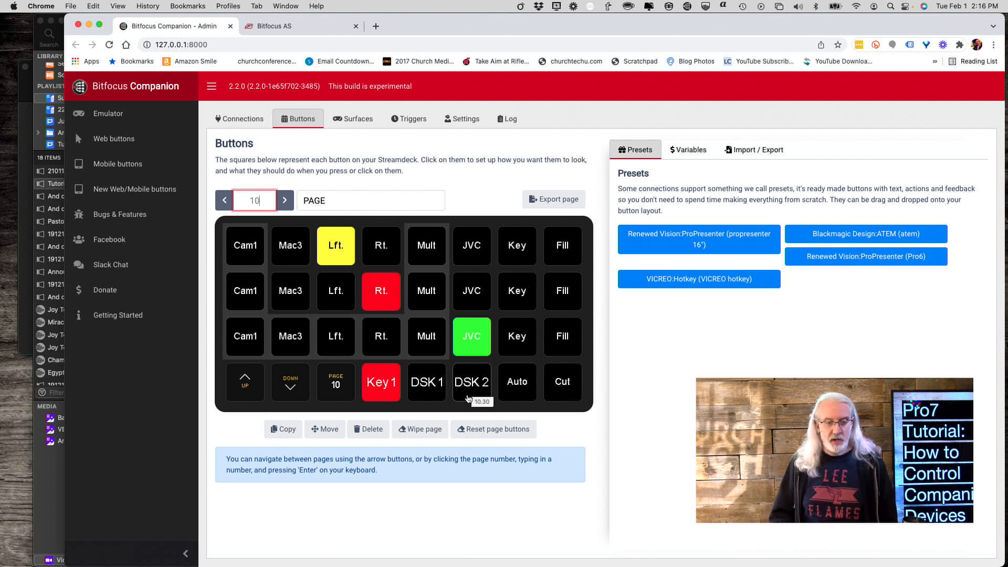
Step: Check the connected surfaces, open the Stream Deck emulator, and toggle Key 1 off and back on
{"action": "left_click", "coordinate": [358, 119]}
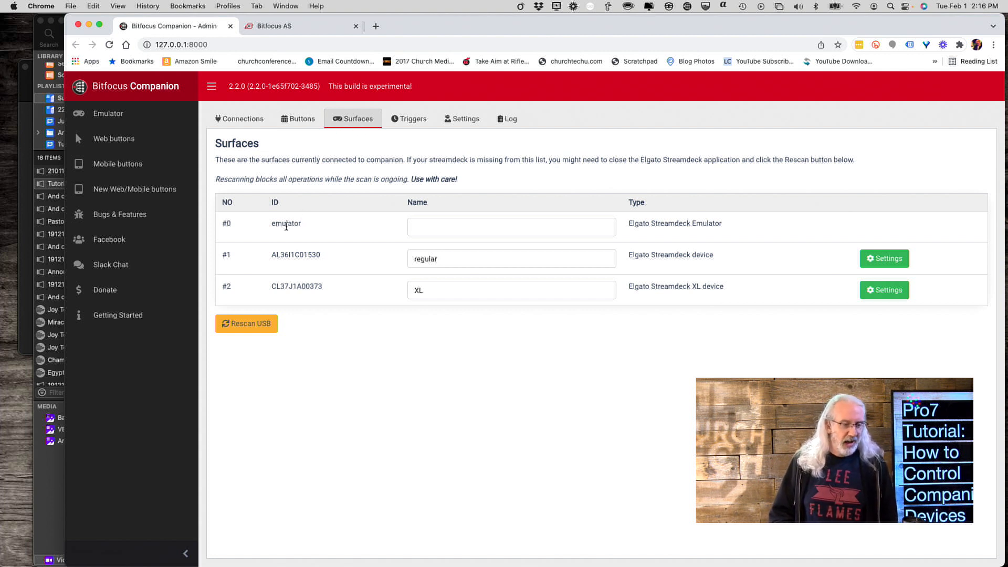
{"action": "left_click", "coordinate": [134, 115]}
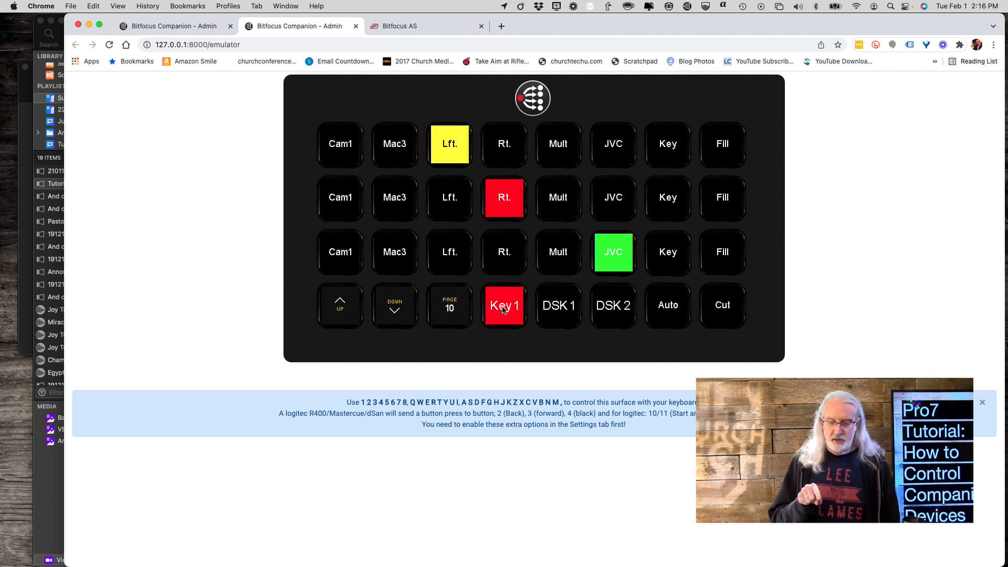
{"action": "left_click", "coordinate": [503, 310]}
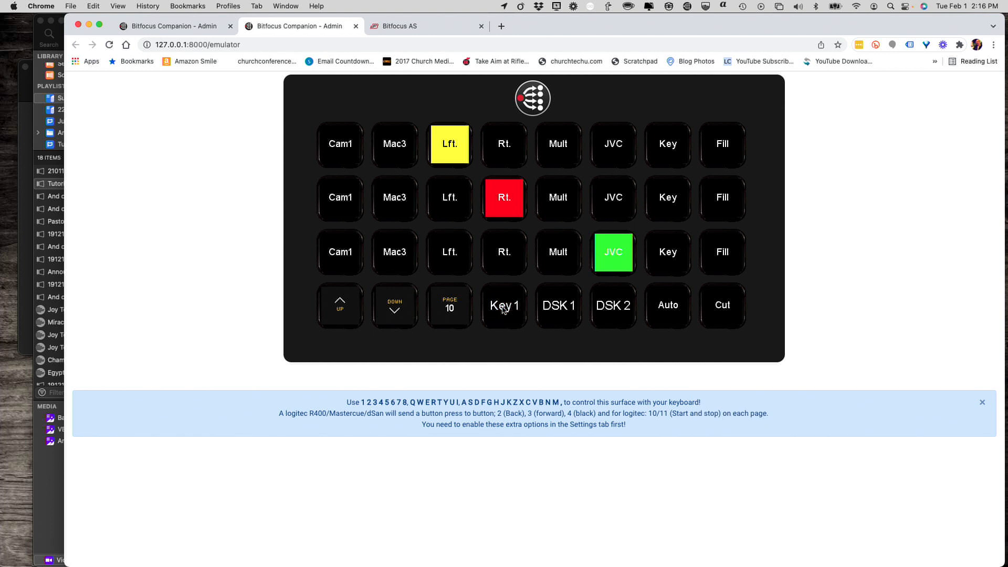
{"action": "left_click", "coordinate": [502, 309]}
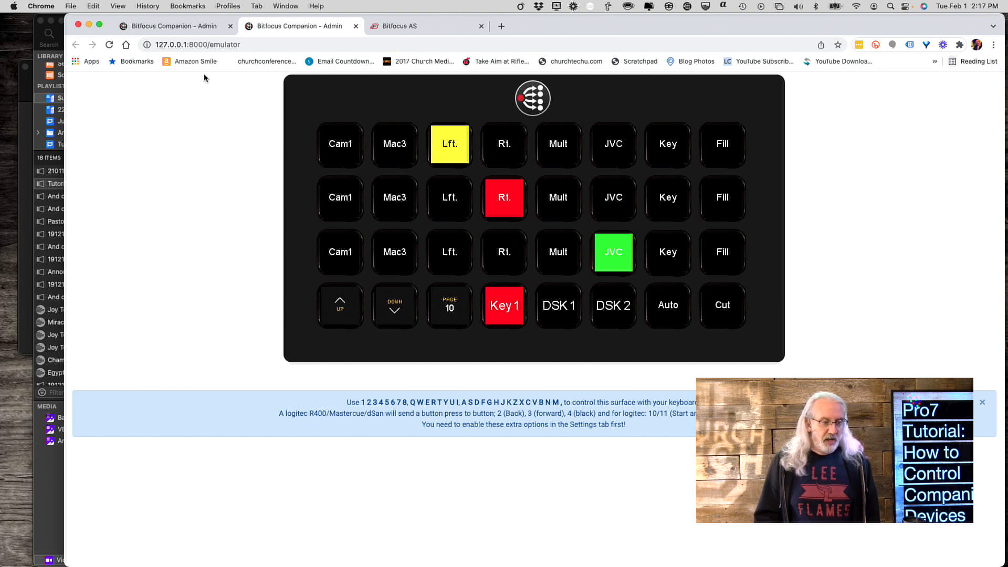
Step: Return to the Companion admin page and review its settings, from the remote listeners up to the navigation button options
{"action": "left_click", "coordinate": [193, 28]}
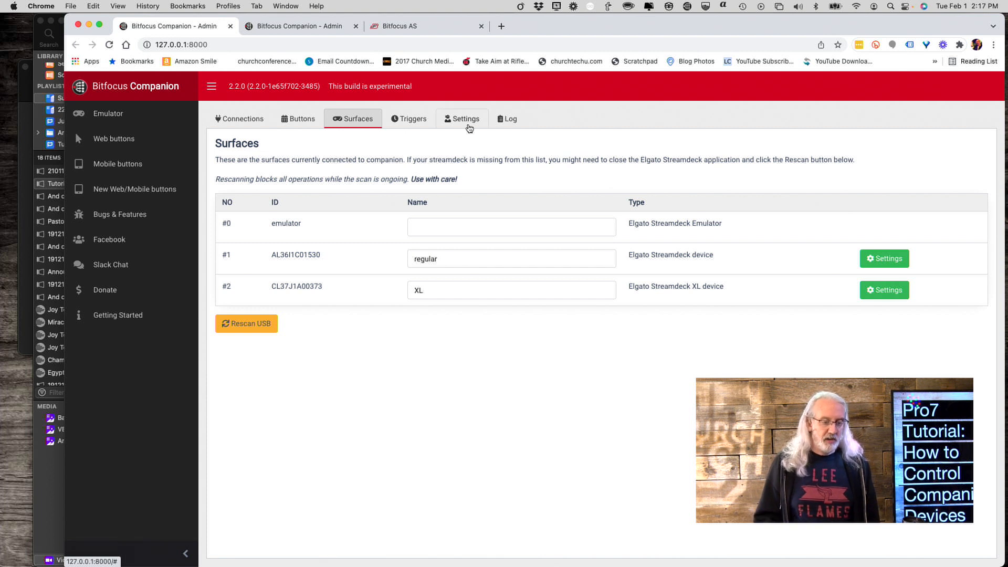
{"action": "left_click", "coordinate": [467, 119]}
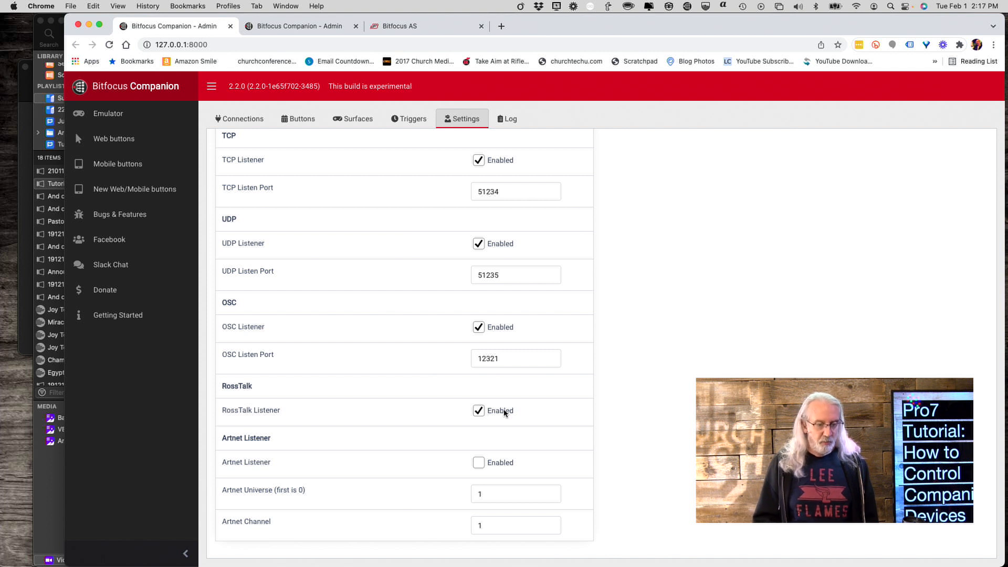
{"action": "scroll", "coordinate": [506, 413], "scroll_direction": "up", "scroll_amount": 7}
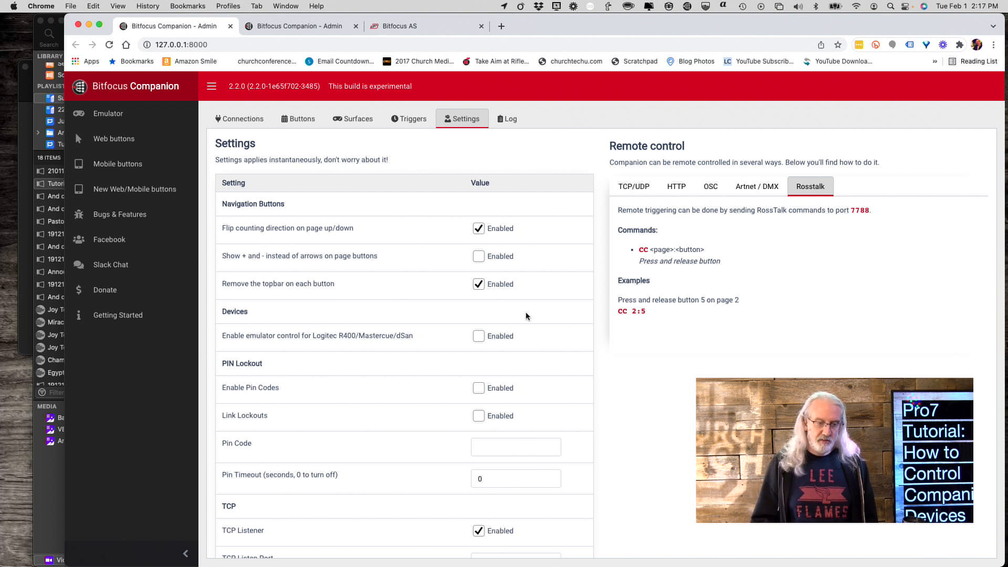
Step: Show the button layouts and go directly to page 3
{"action": "left_click", "coordinate": [297, 120]}
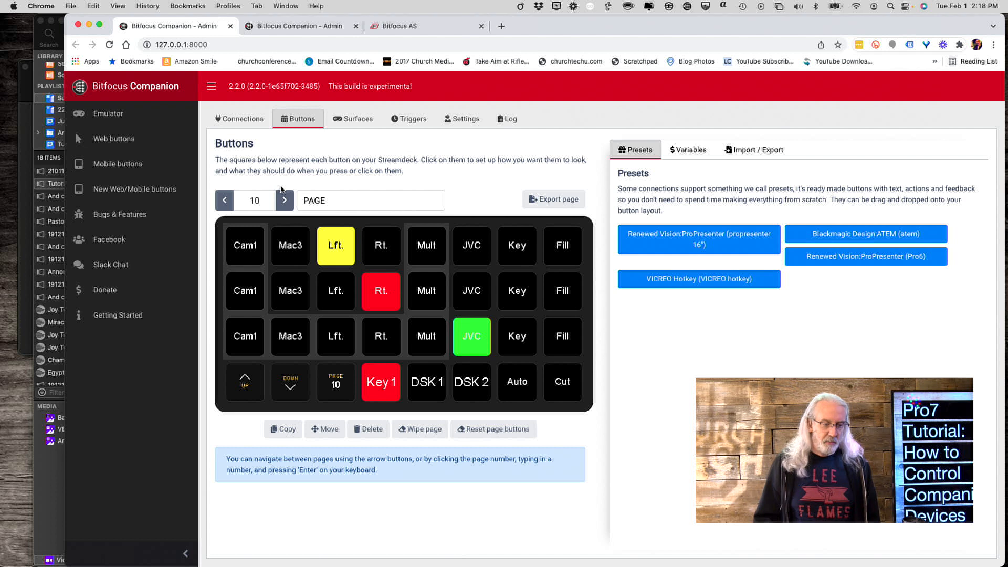
{"action": "left_click", "coordinate": [234, 201]}
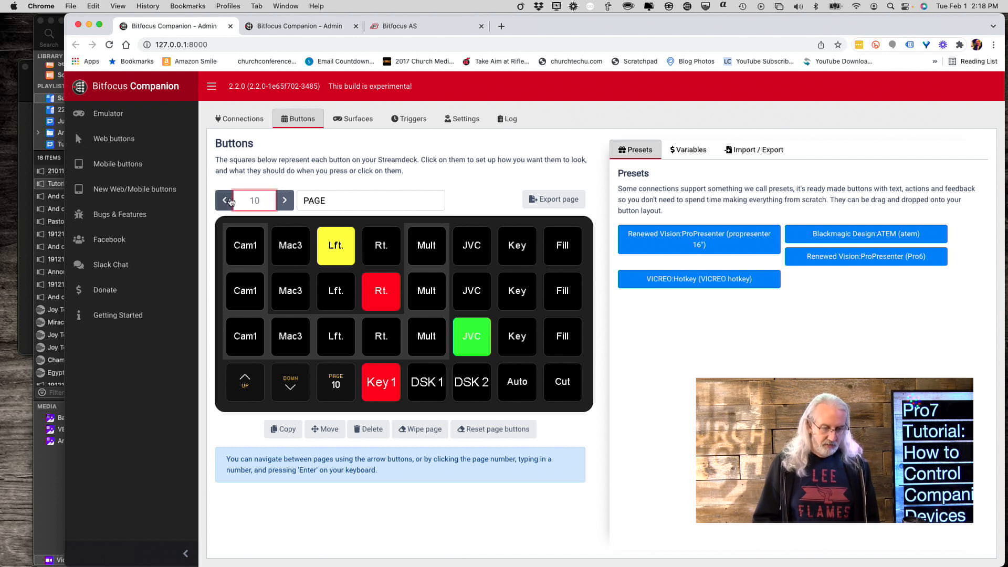
{"action": "left_click_drag", "start_coordinate": [255, 201], "coordinate": [260, 201]}
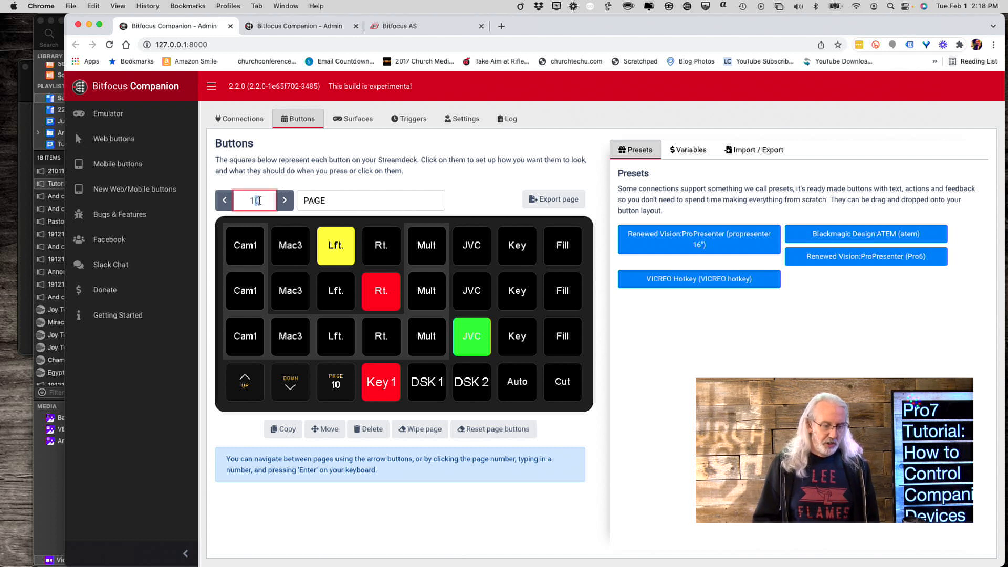
{"action": "double_click", "coordinate": [256, 201]}
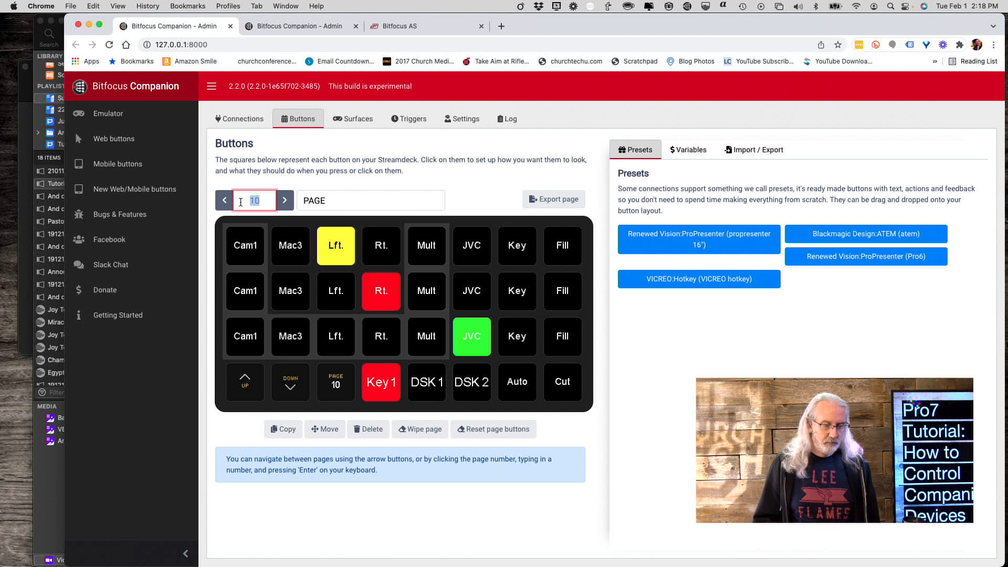
{"action": "type", "text": "3"}
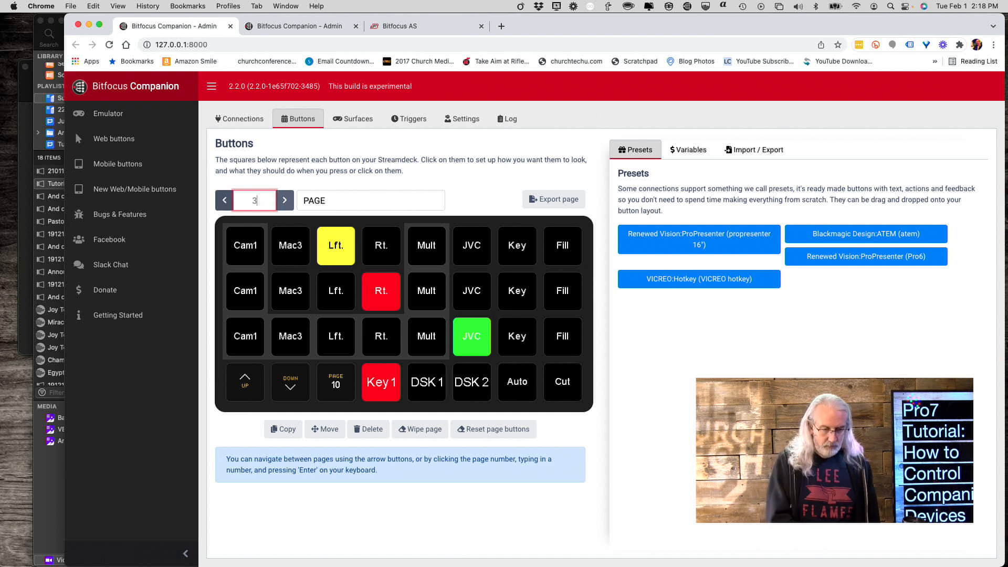
{"action": "key", "text": "Return"}
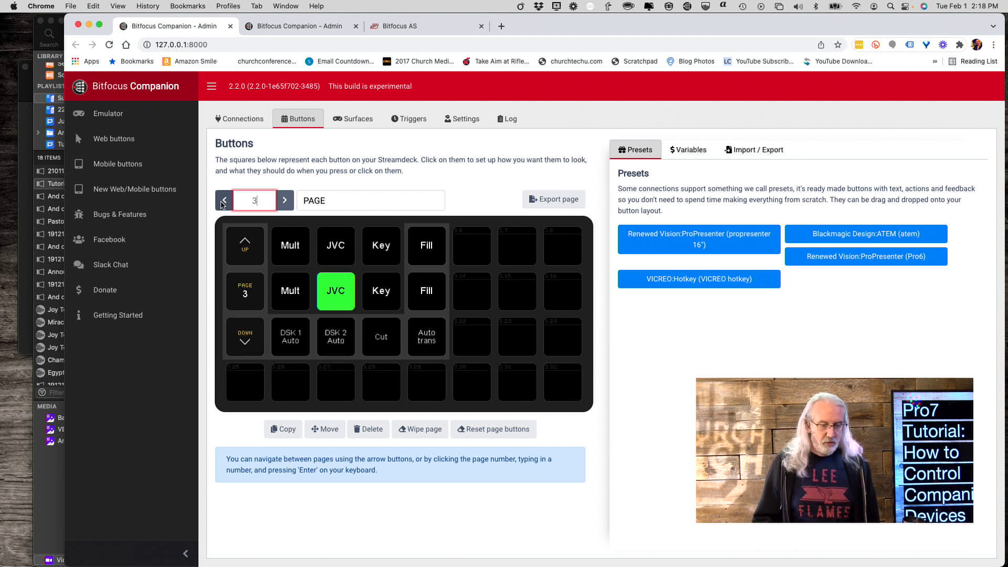
Step: Inspect the configurations of the DSK 1 Auto, DSK 2 Auto and page down buttons on page 3
{"action": "left_click", "coordinate": [293, 338]}
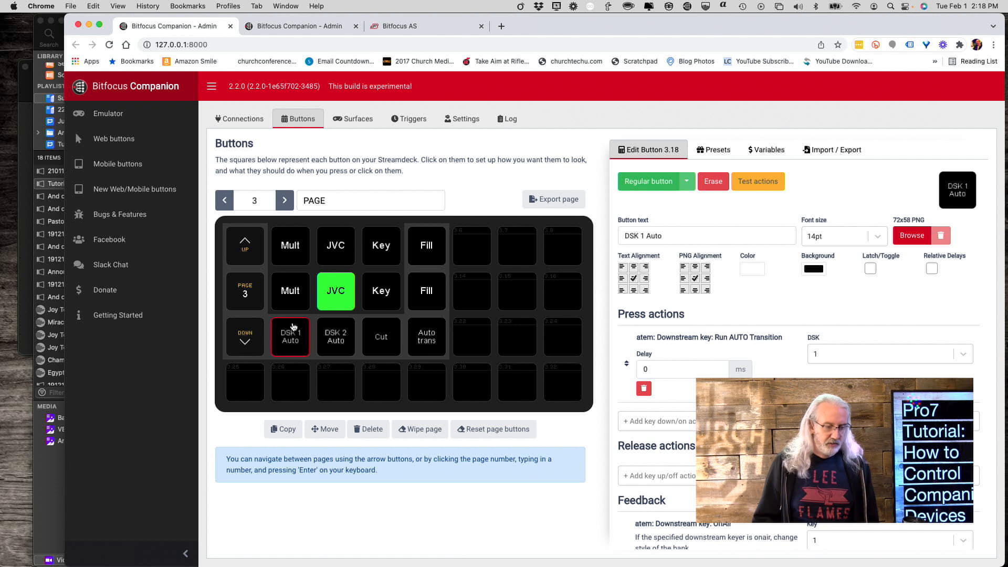
{"action": "left_click", "coordinate": [339, 339]}
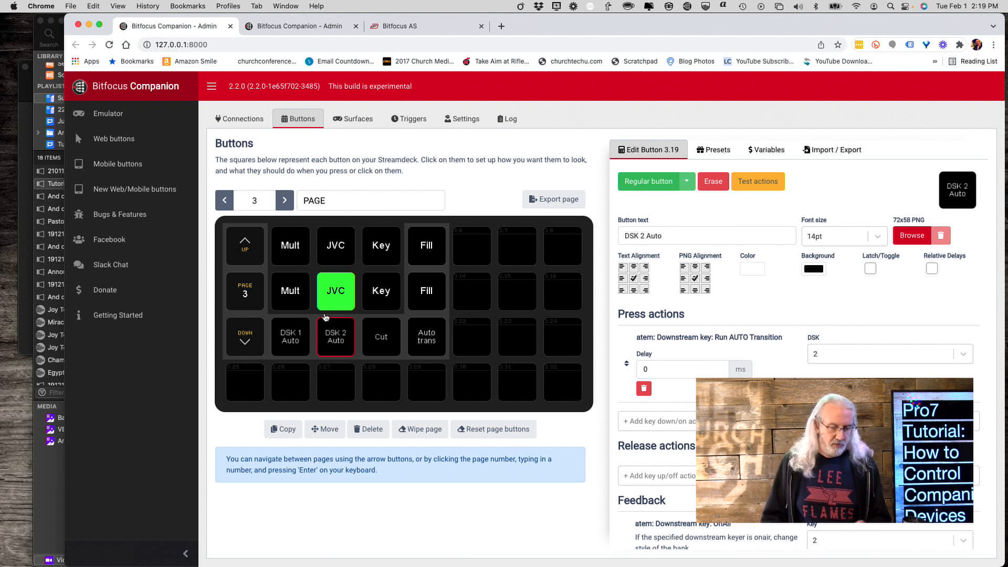
{"action": "left_click", "coordinate": [251, 338]}
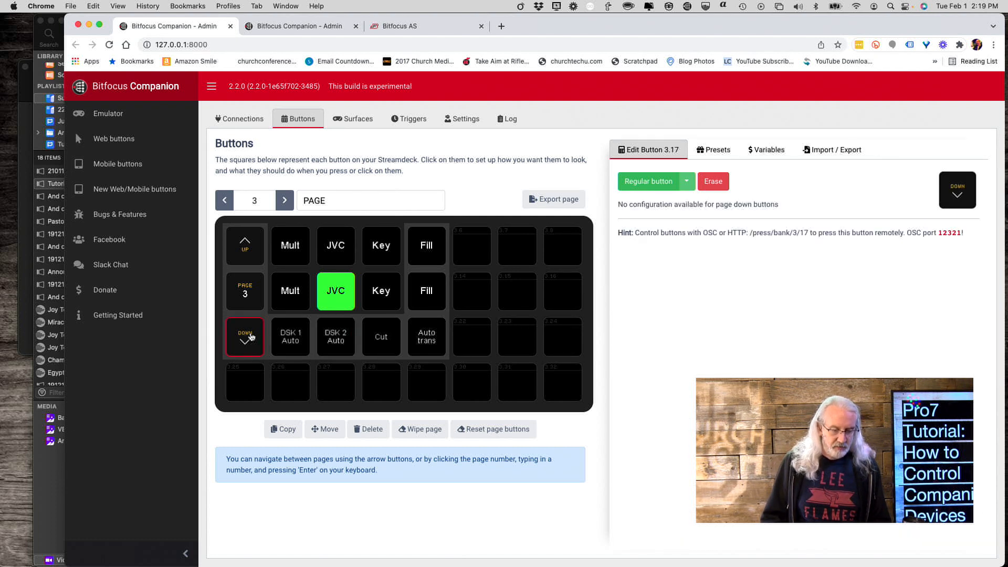
Step: View the button layouts on pages 4 and 5, and switch to ProPresenter
{"action": "left_click", "coordinate": [285, 202]}
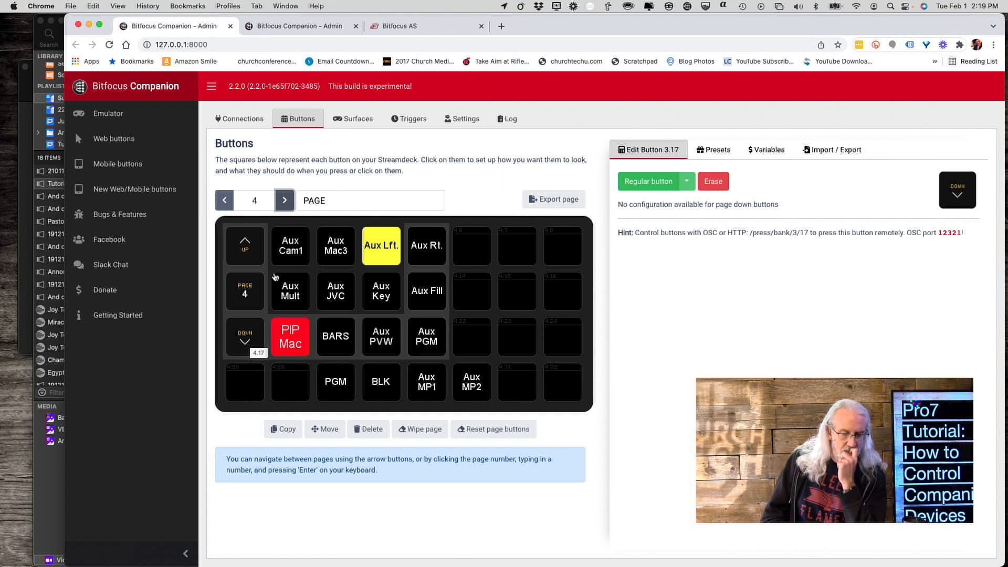
{"action": "left_click", "coordinate": [286, 202]}
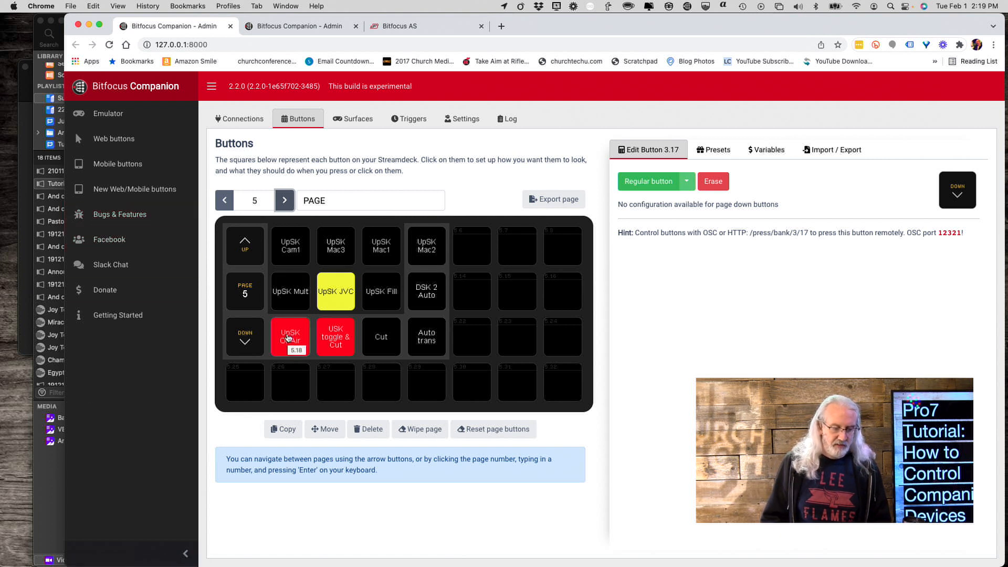
{"action": "left_click", "coordinate": [50, 469]}
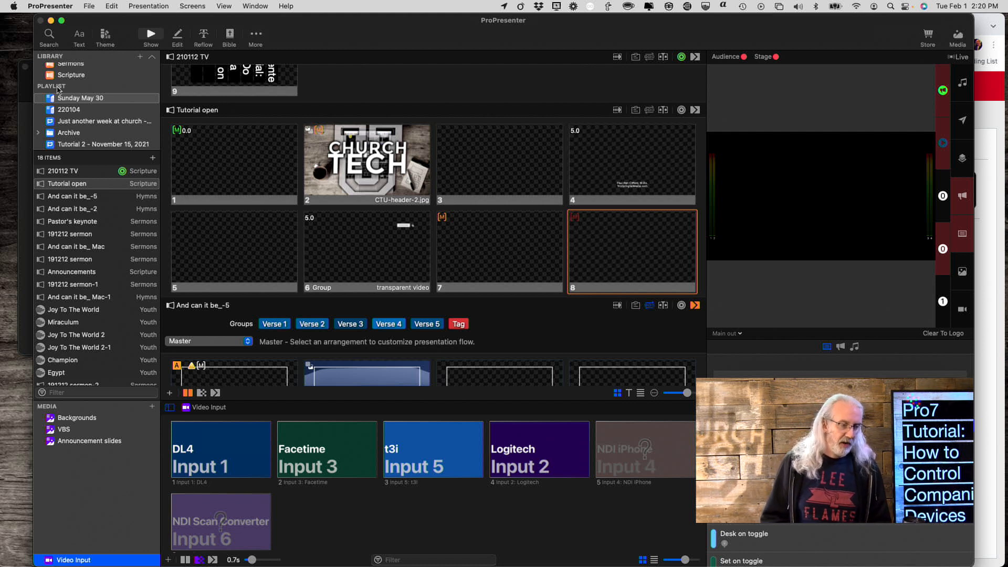
Step: Open the Devices preferences and add a new RossTalk device
{"action": "left_click", "coordinate": [59, 7]}
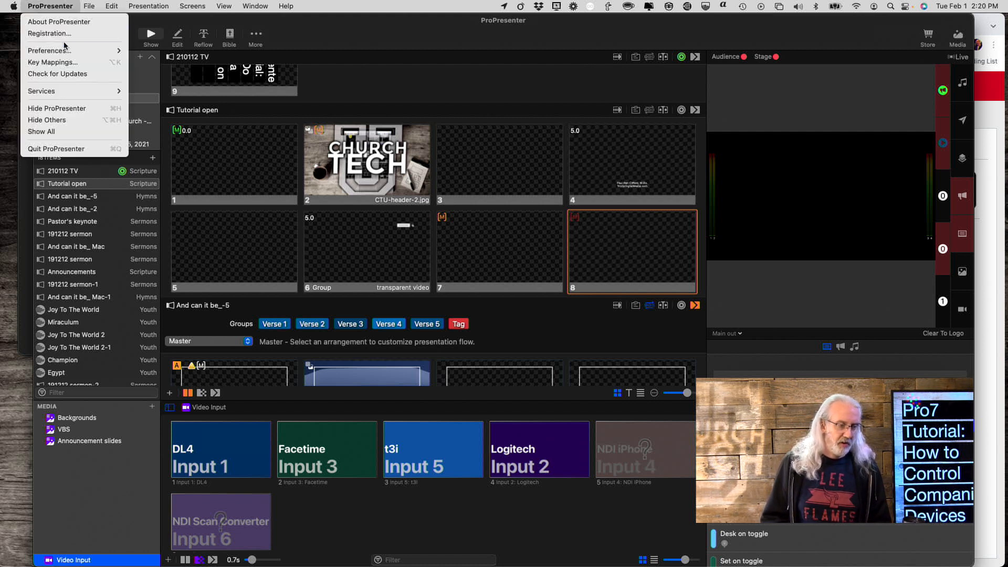
{"action": "mouse_move", "coordinate": [65, 50]}
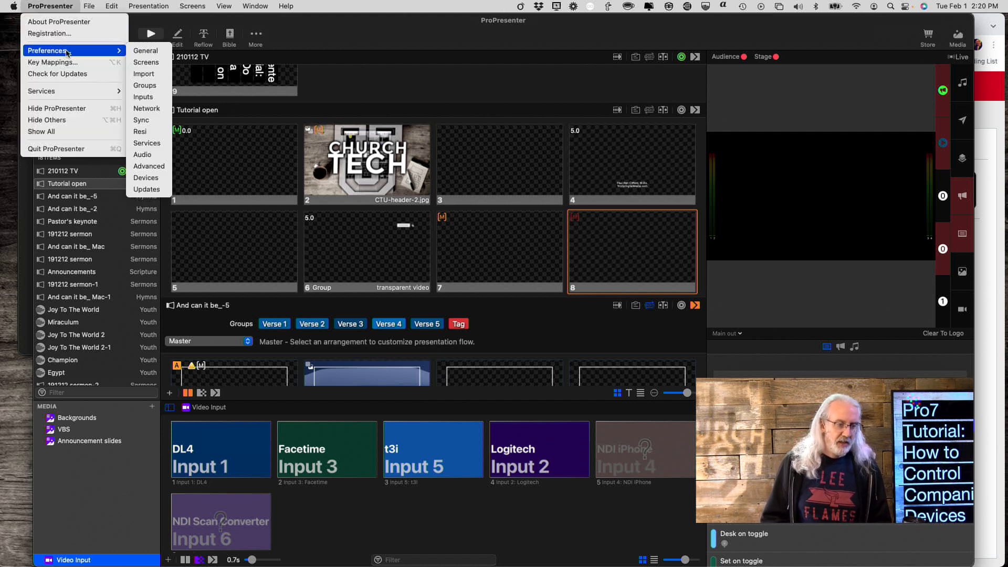
{"action": "left_click", "coordinate": [148, 178]}
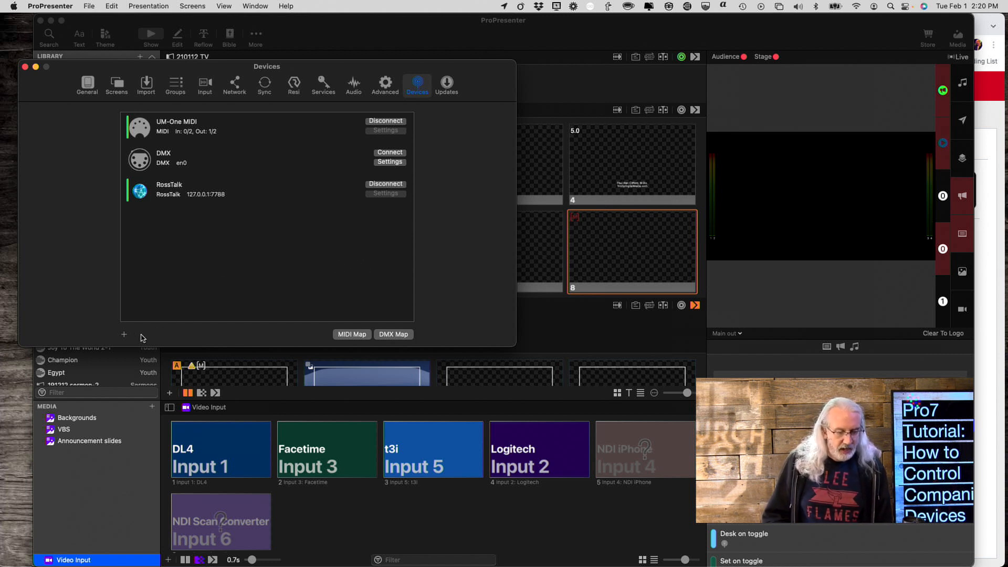
{"action": "left_click", "coordinate": [123, 337]}
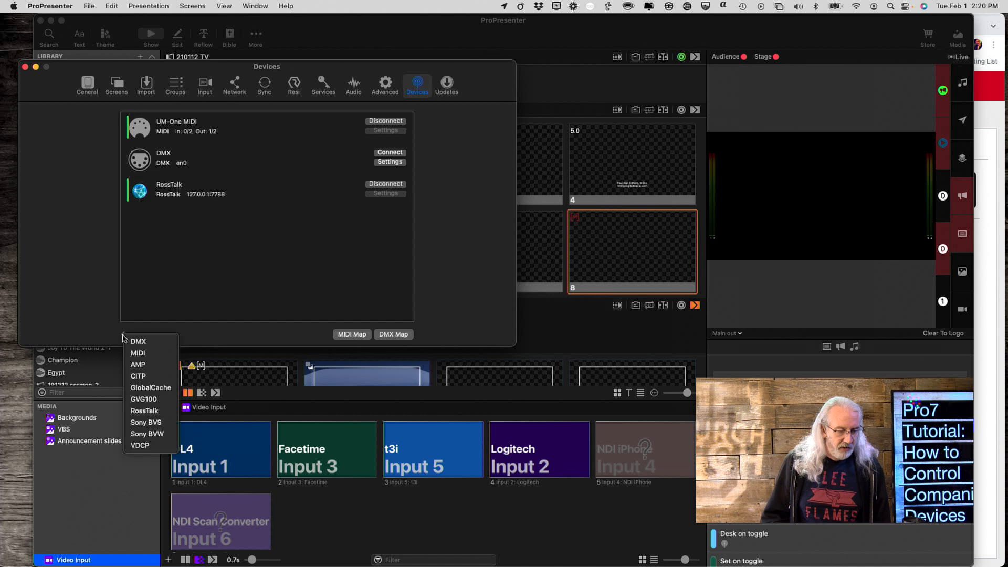
{"action": "left_click", "coordinate": [141, 411]}
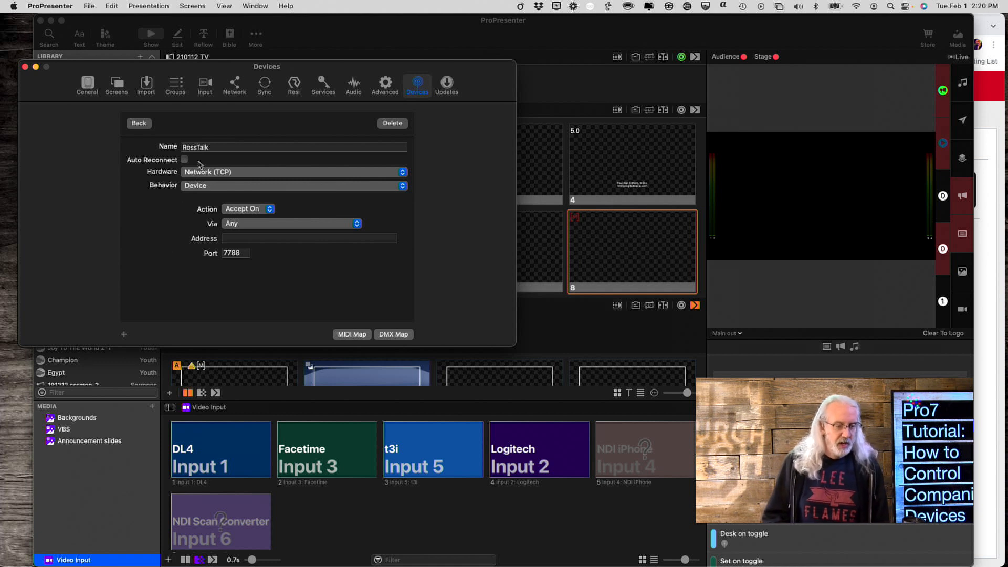
Step: Review the hardware, behavior, action and network interface options of the new RossTalk device without changing them
{"action": "left_click", "coordinate": [229, 172]}
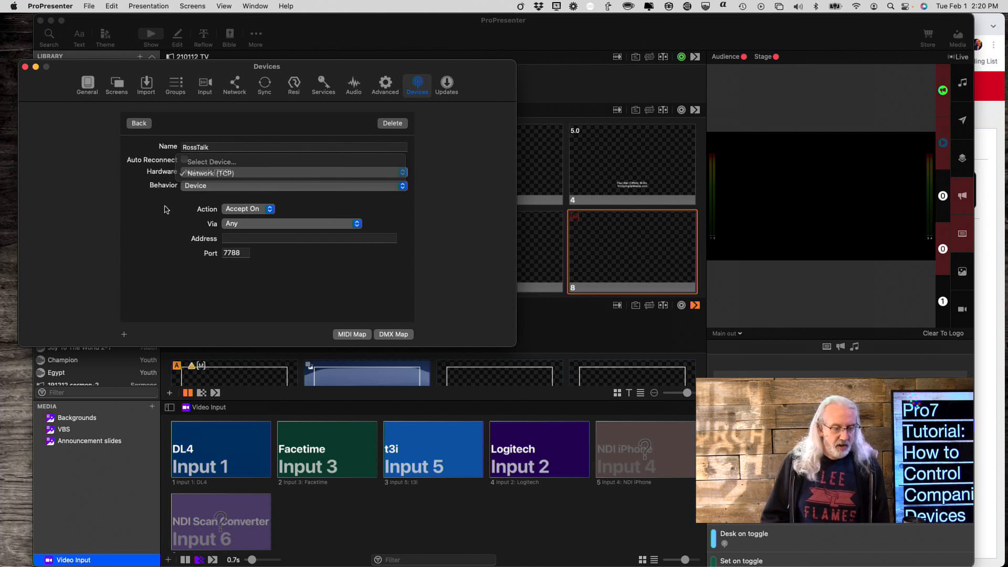
{"action": "left_click", "coordinate": [185, 173]}
{"action": "left_click", "coordinate": [205, 186]}
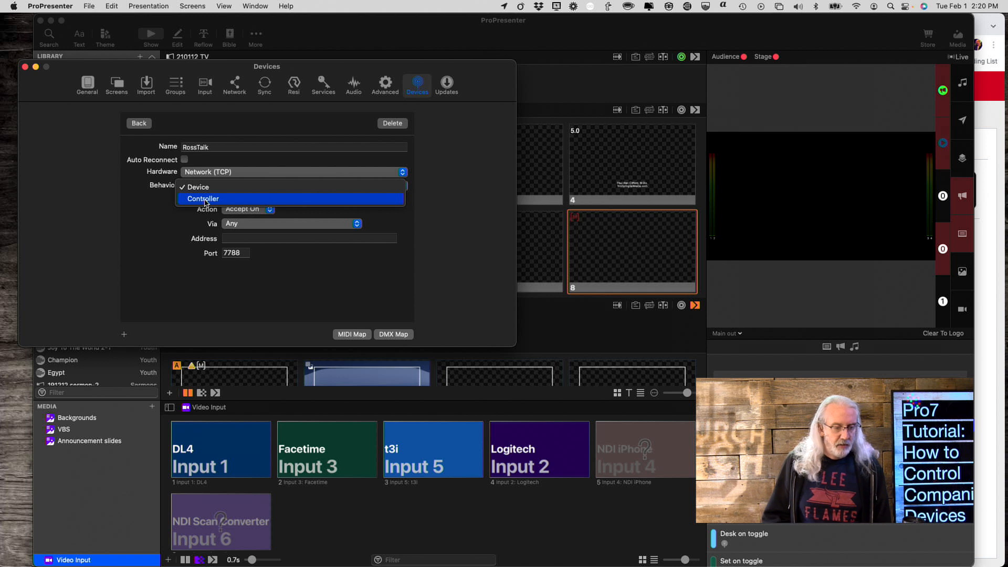
{"action": "left_click", "coordinate": [165, 208]}
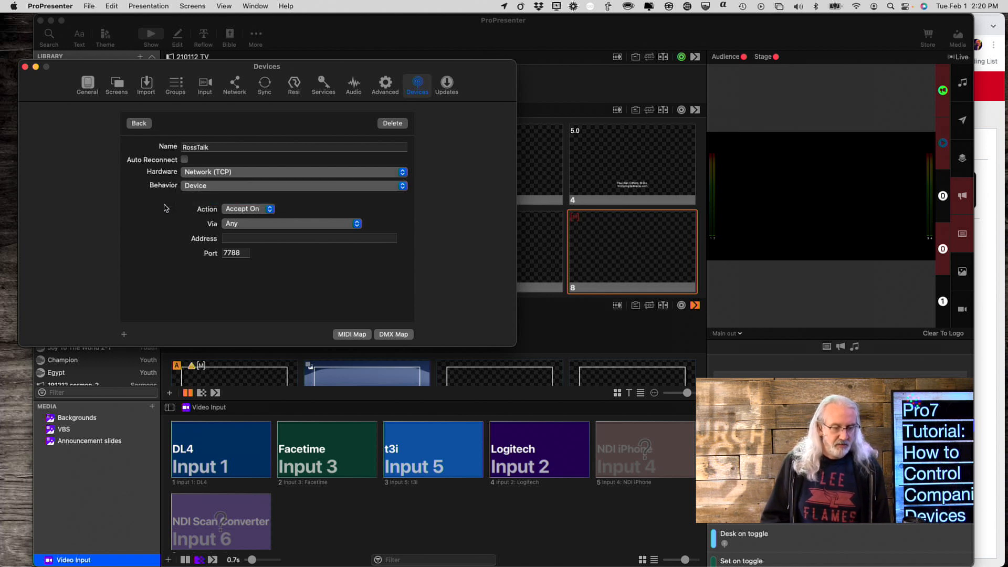
{"action": "left_click", "coordinate": [271, 209]}
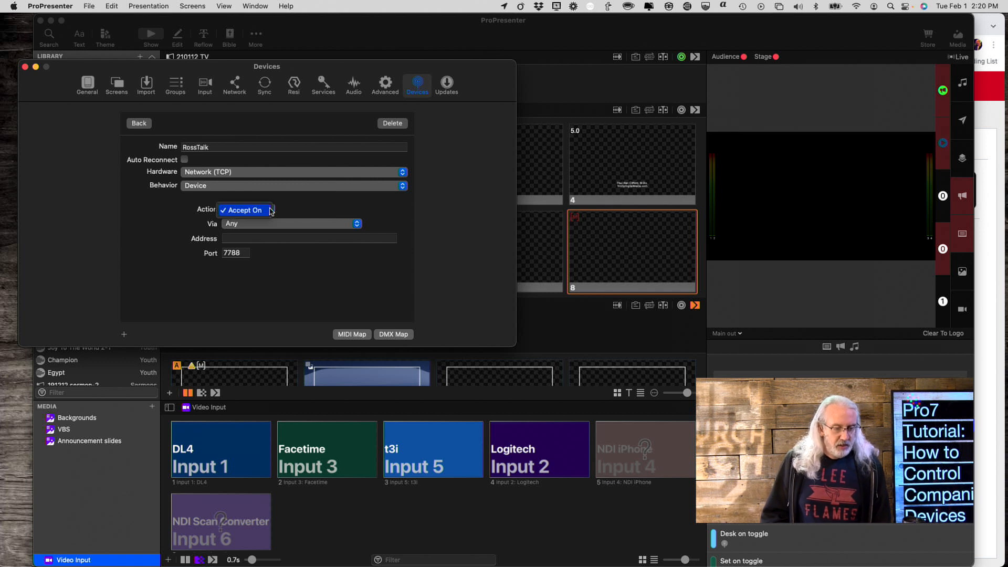
{"action": "left_click", "coordinate": [293, 208]}
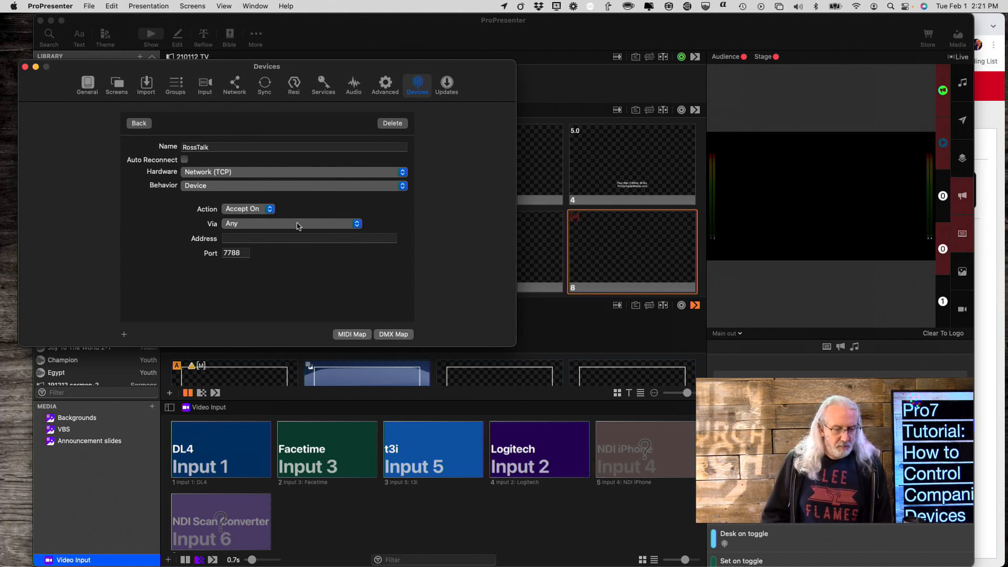
{"action": "left_click", "coordinate": [297, 226]}
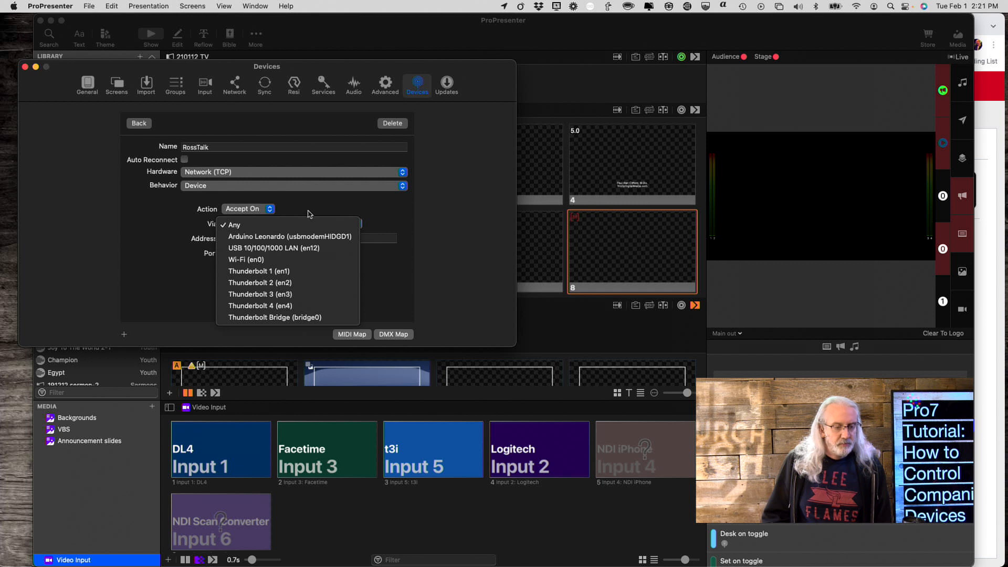
{"action": "left_click", "coordinate": [309, 208]}
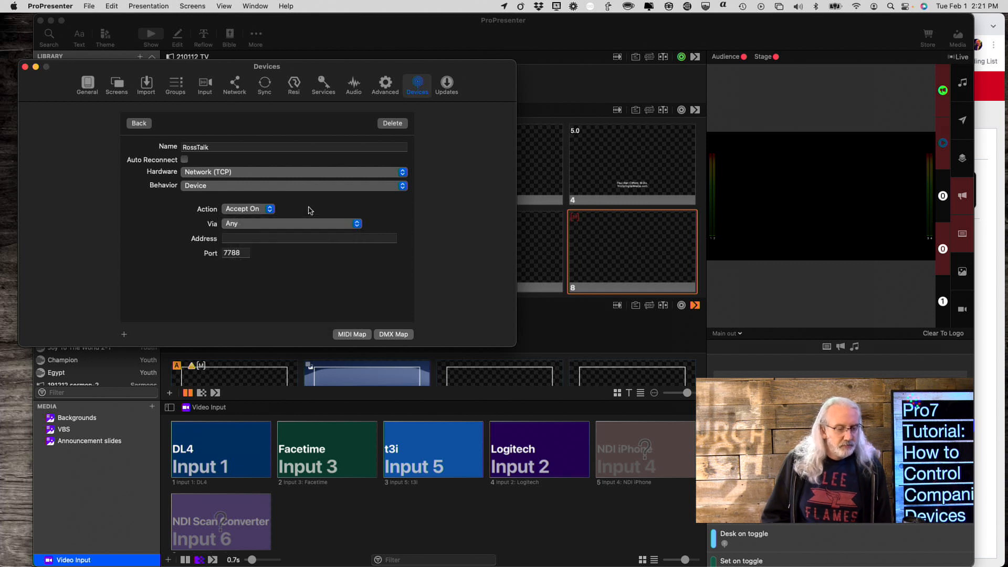
Step: Set the new RossTalk device's address to 127.0.0.1 and return to the device list
{"action": "left_click", "coordinate": [240, 239]}
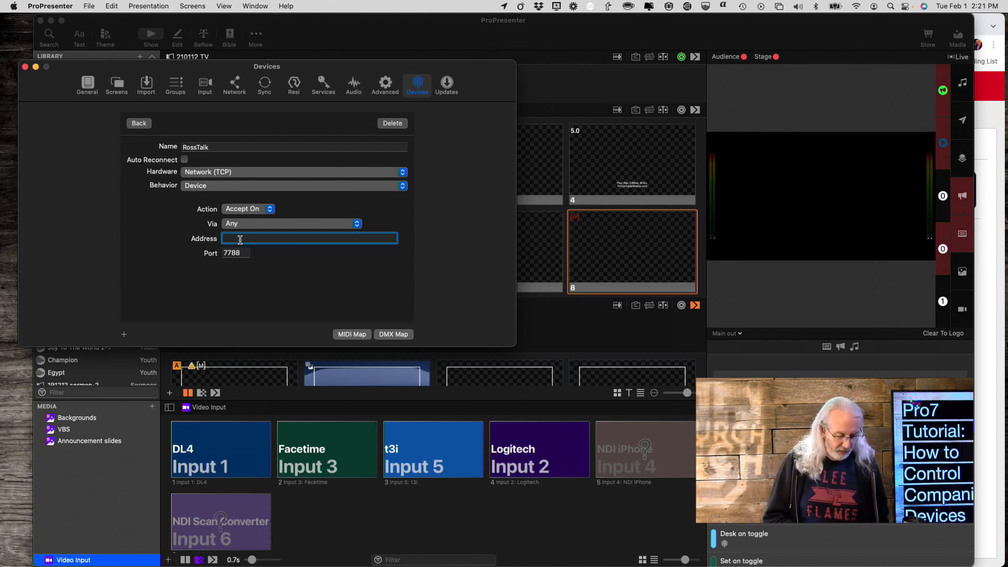
{"action": "type", "text": "127.0.0.1"}
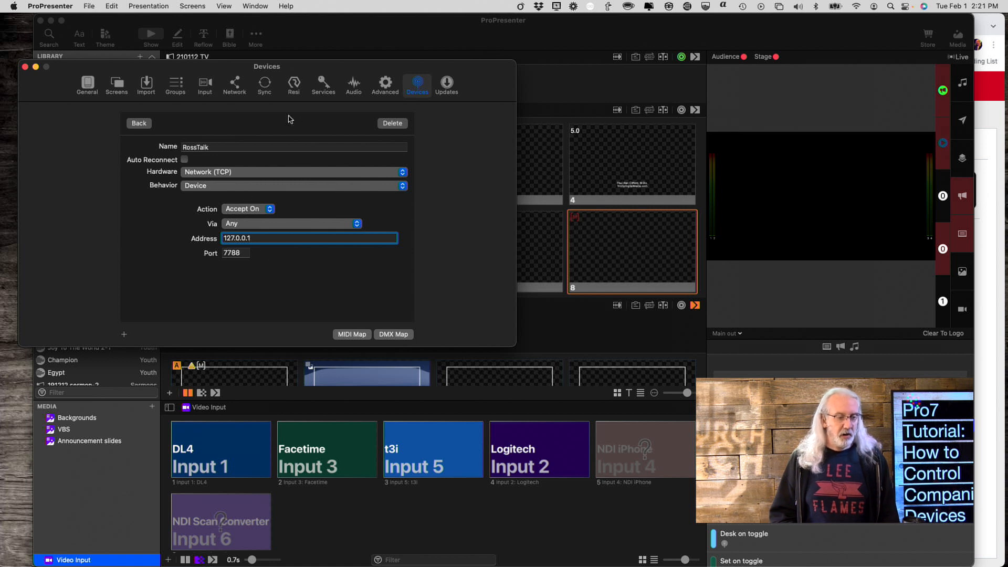
{"action": "left_click", "coordinate": [139, 123]}
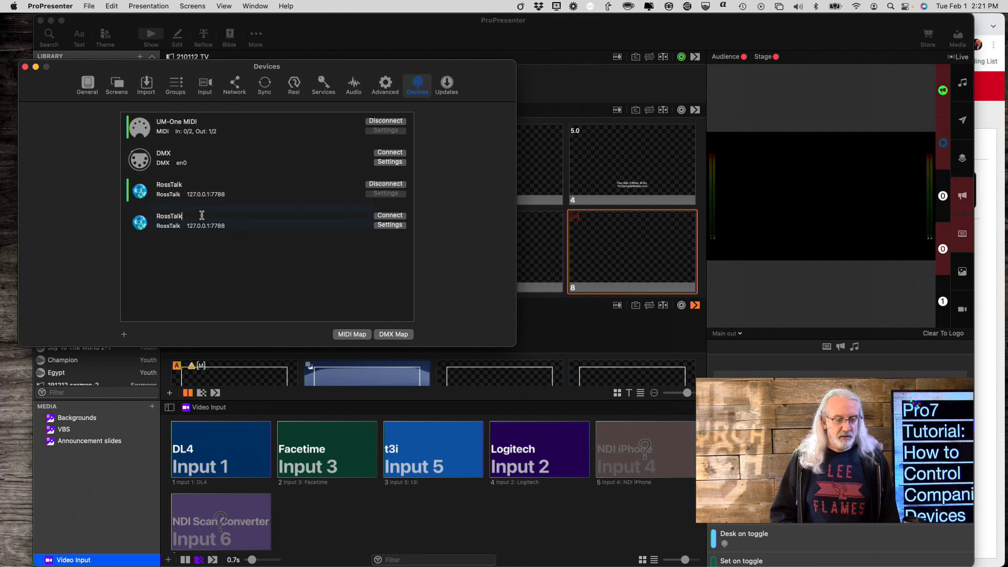
Step: Delete the duplicate, unconnected RossTalk device and close the preferences
{"action": "left_click", "coordinate": [139, 224]}
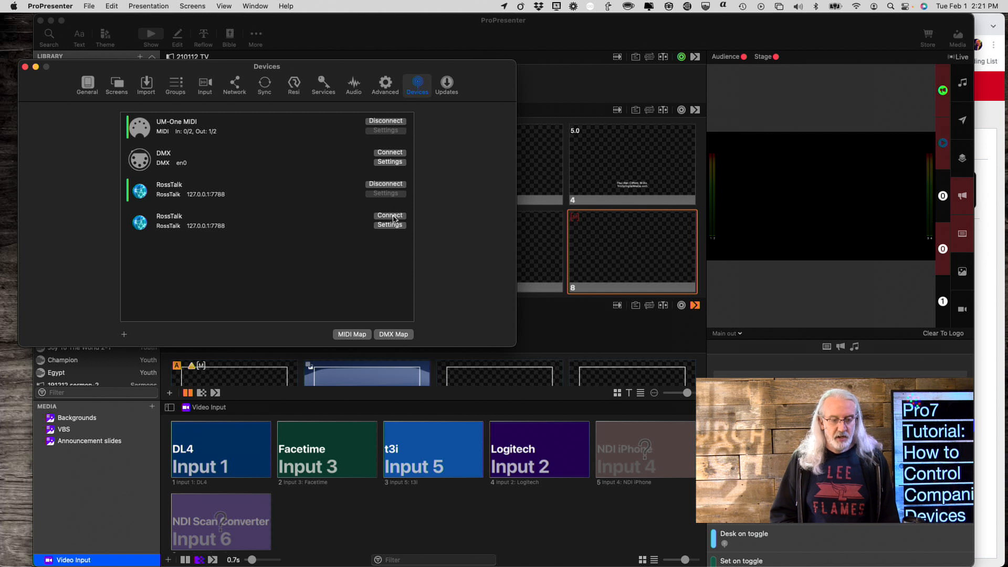
{"action": "right_click", "coordinate": [138, 226]}
{"action": "left_click", "coordinate": [154, 235]}
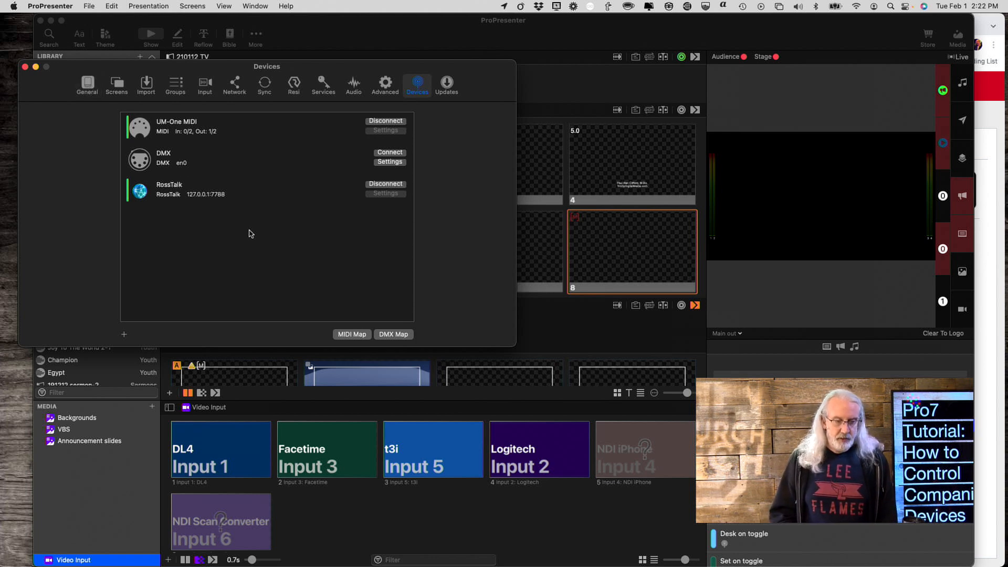
{"action": "left_click", "coordinate": [25, 67]}
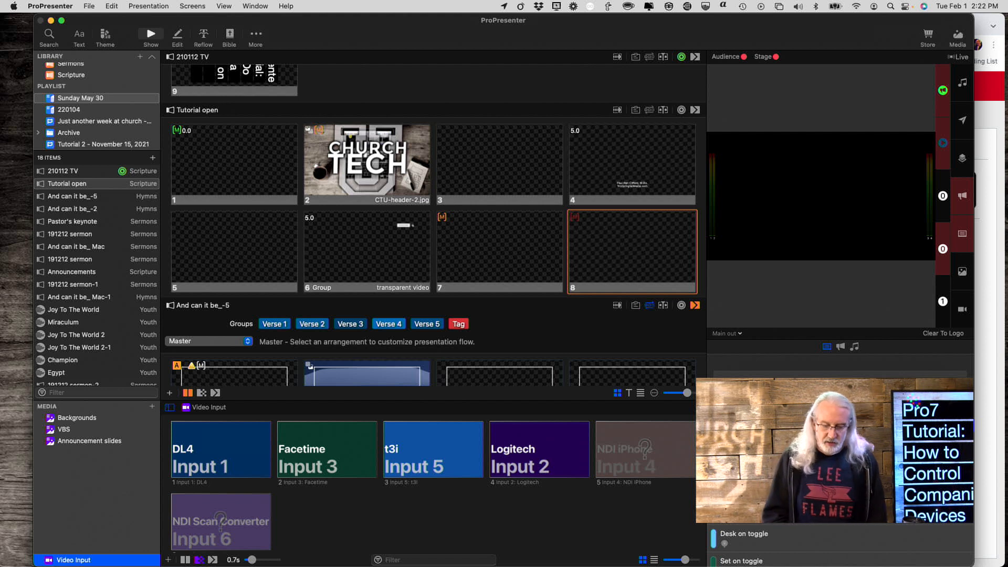
Step: Find the PIP toggle macro and add a RossTalk Custom Control communication action to it
{"action": "scroll", "coordinate": [749, 557], "scroll_direction": "down", "scroll_amount": 5}
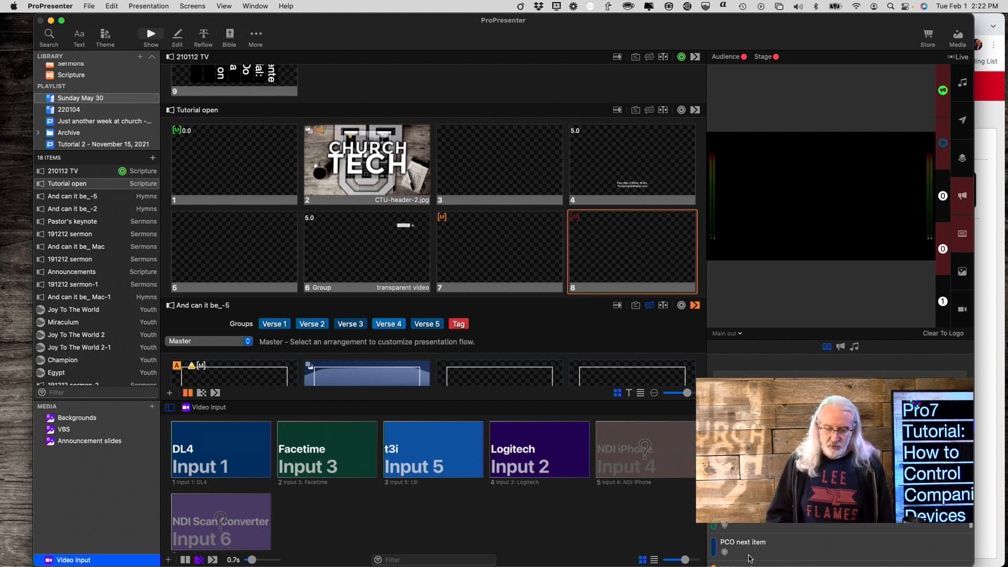
{"action": "scroll", "coordinate": [750, 558], "scroll_direction": "down", "scroll_amount": 2}
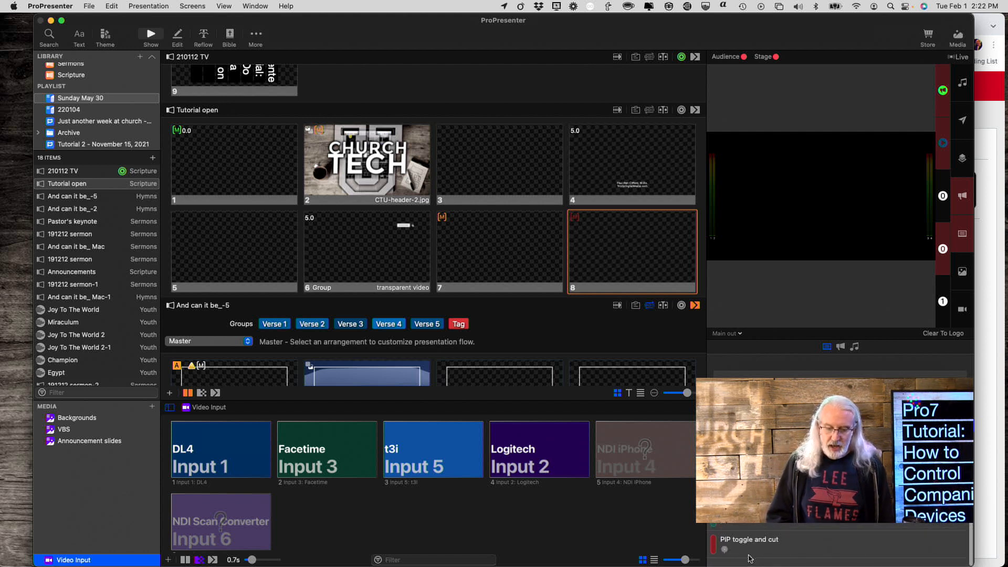
{"action": "scroll", "coordinate": [749, 557], "scroll_direction": "up", "scroll_amount": 2}
{"action": "scroll", "coordinate": [750, 558], "scroll_direction": "down", "scroll_amount": 1}
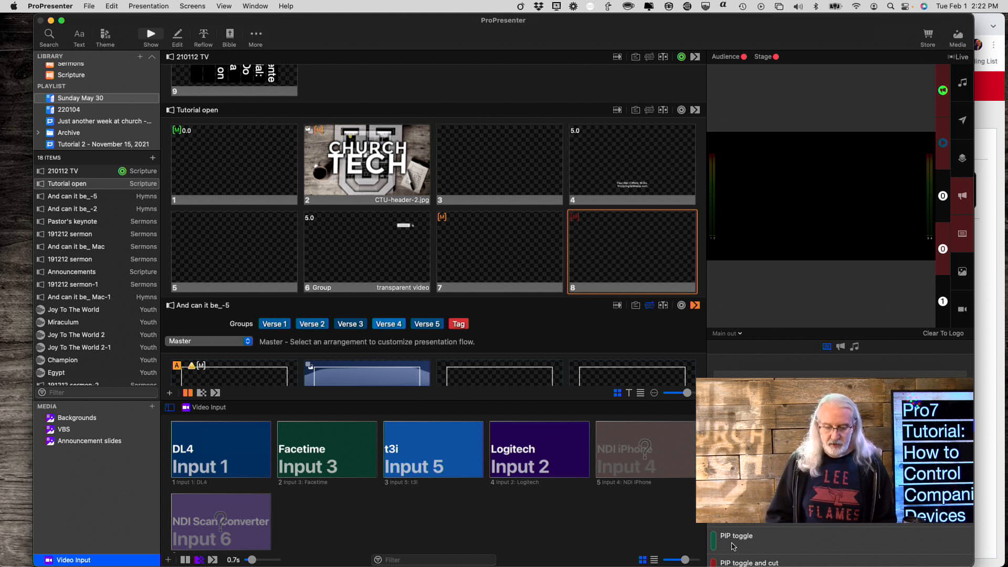
{"action": "right_click", "coordinate": [734, 546]}
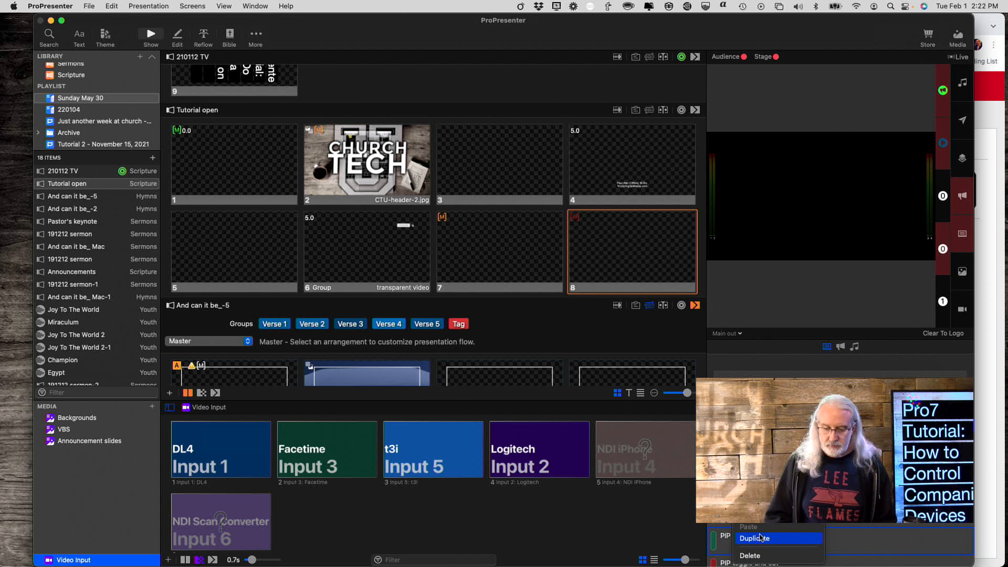
{"action": "left_click", "coordinate": [877, 547]}
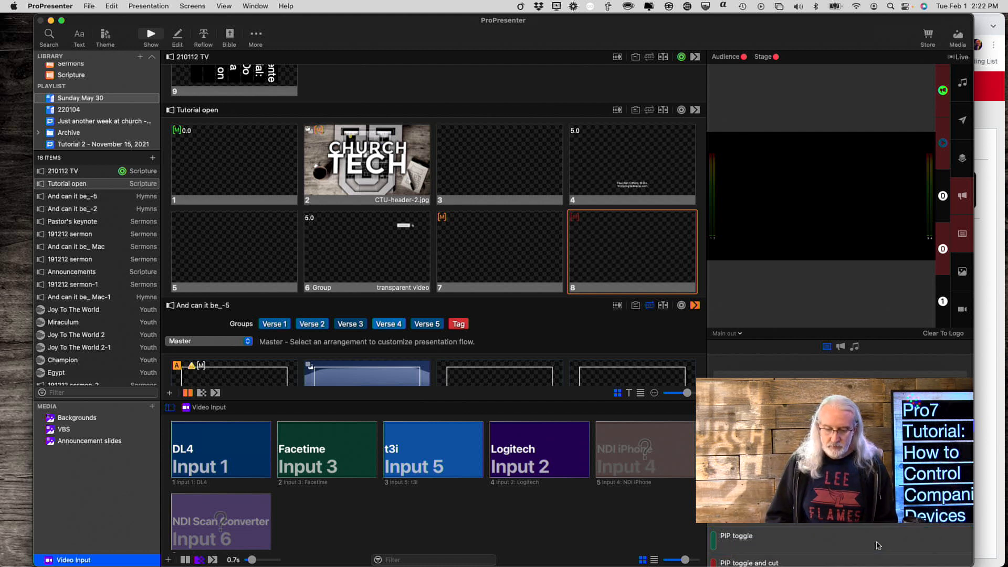
{"action": "right_click", "coordinate": [787, 546]}
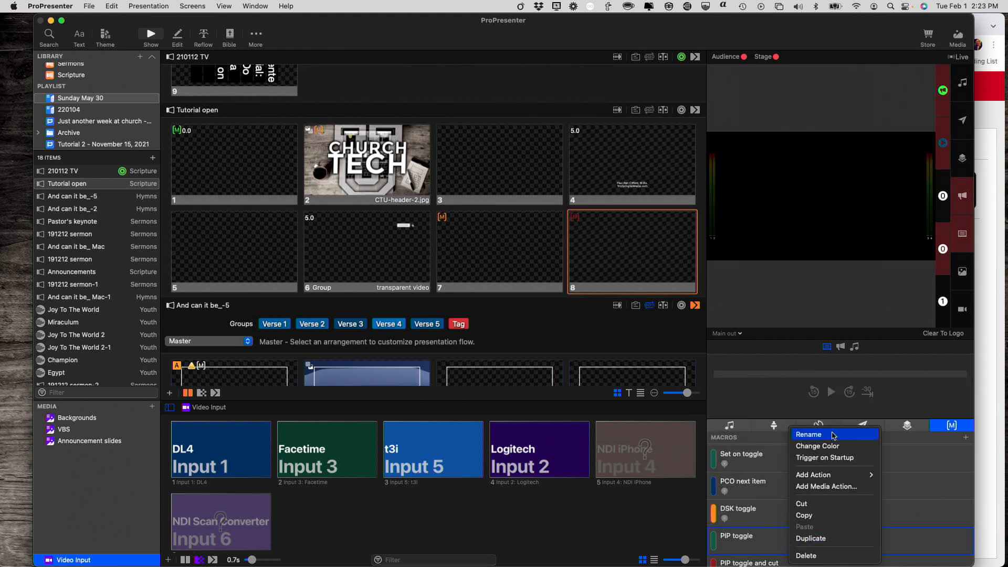
{"action": "mouse_move", "coordinate": [836, 475]}
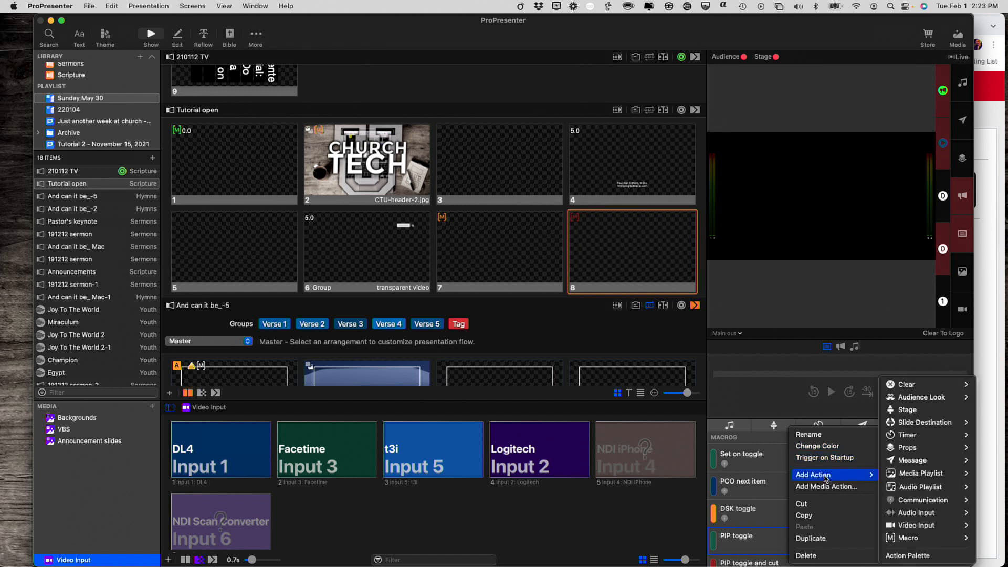
{"action": "mouse_move", "coordinate": [940, 502]}
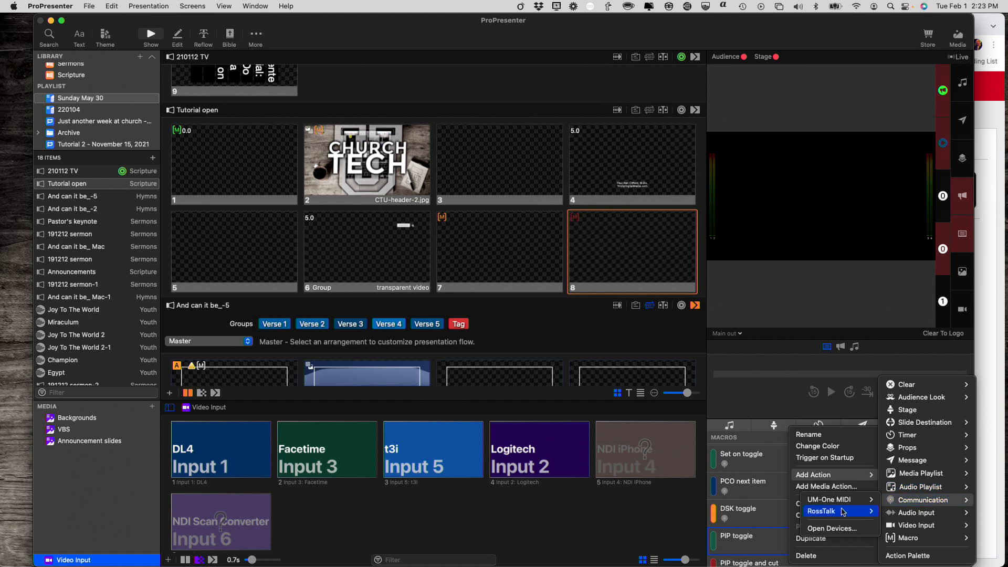
{"action": "mouse_move", "coordinate": [835, 513]}
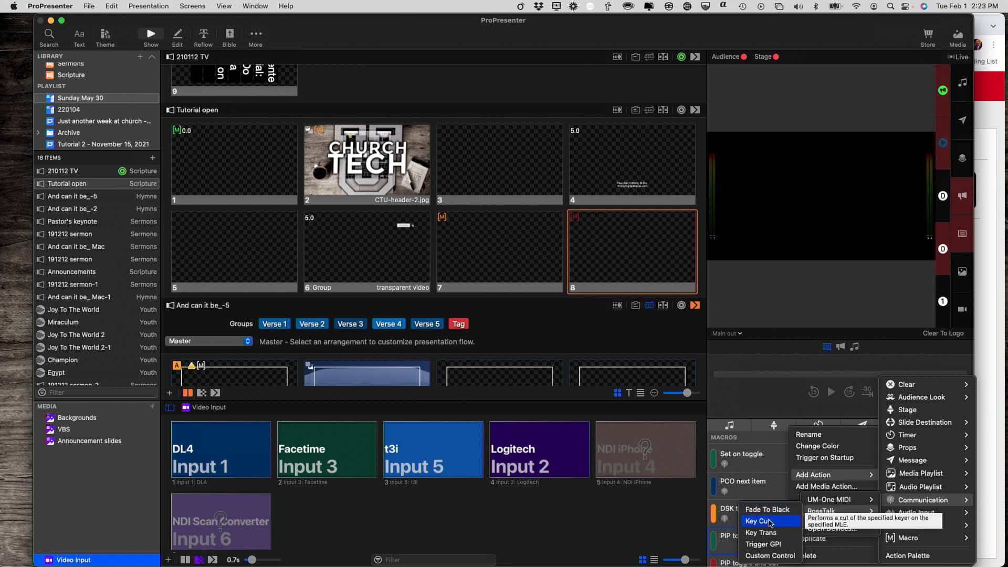
{"action": "left_click", "coordinate": [766, 555]}
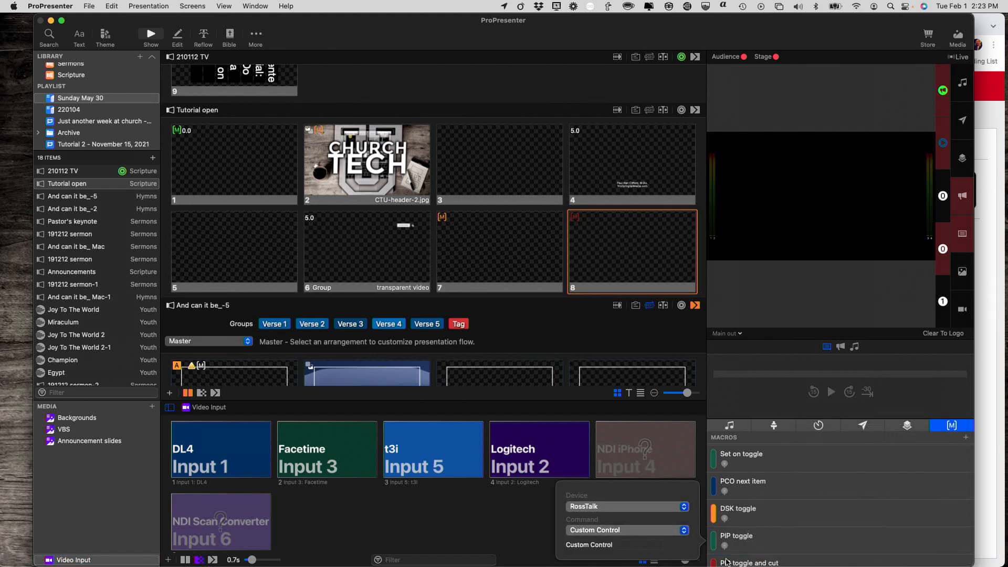
Step: Enter 5:18 as the custom control value of the RossTalk action and close its settings
{"action": "left_click", "coordinate": [635, 546]}
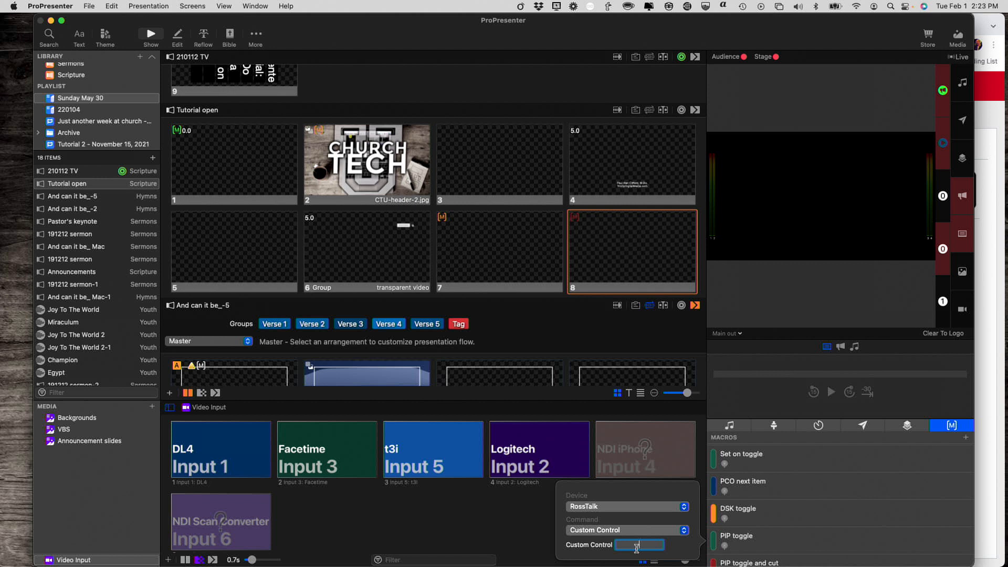
{"action": "type", "text": "5:18"}
{"action": "left_click", "coordinate": [777, 544]}
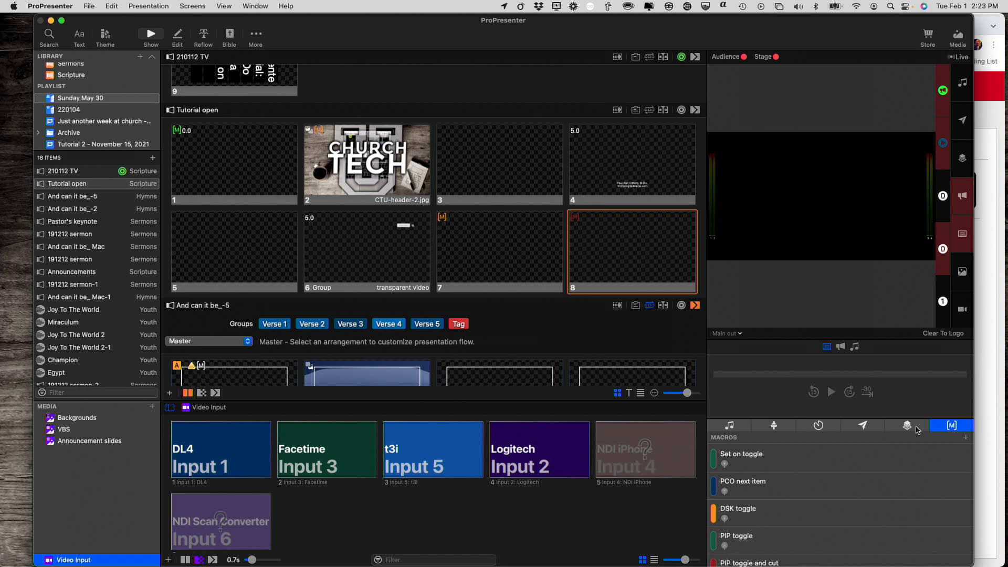
Step: Trigger the PIP toggle macro twice to test it and bring the PIP toggle and cut macro into view
{"action": "left_click", "coordinate": [726, 544]}
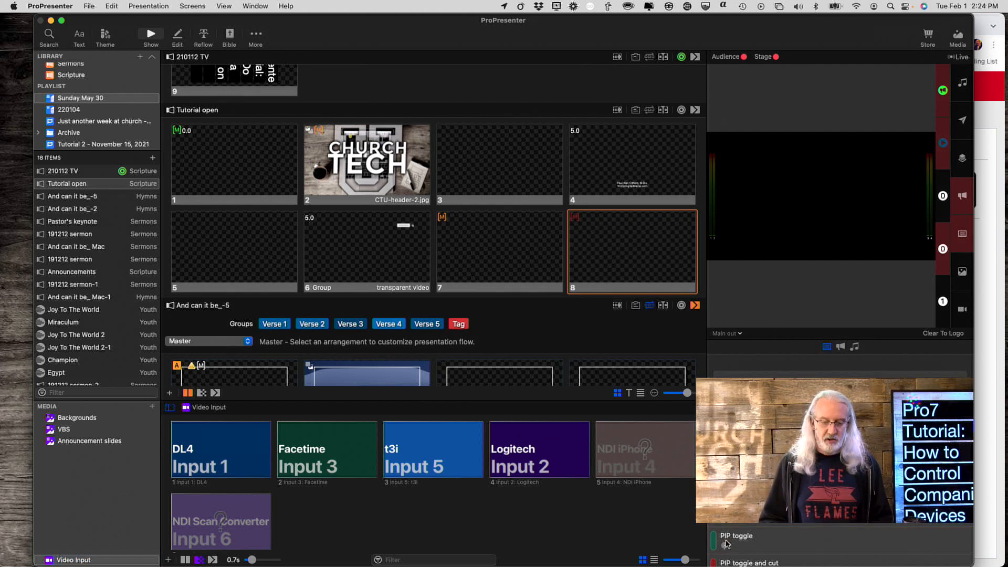
{"action": "left_click", "coordinate": [726, 544]}
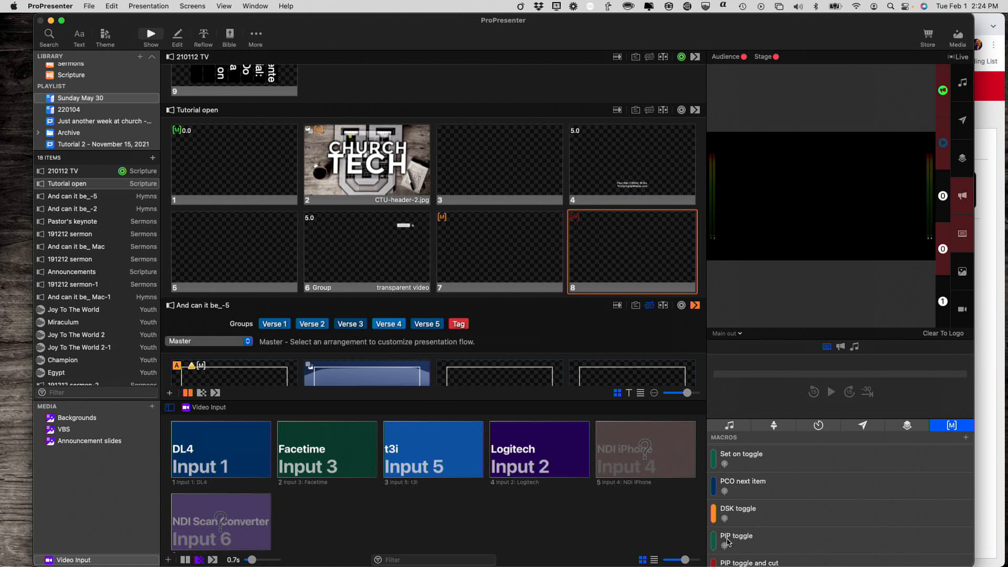
{"action": "left_click_drag", "start_coordinate": [727, 542], "coordinate": [756, 528]}
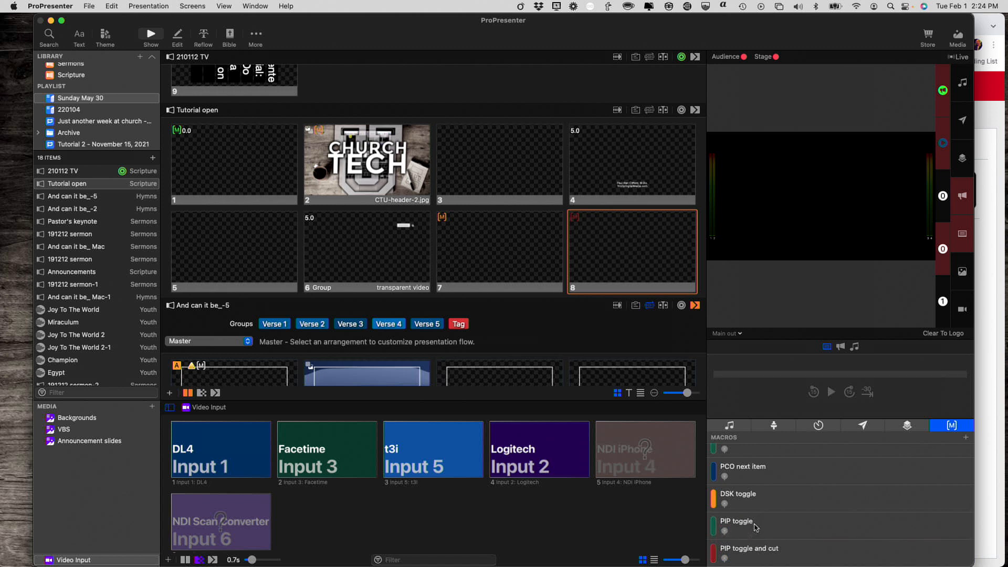